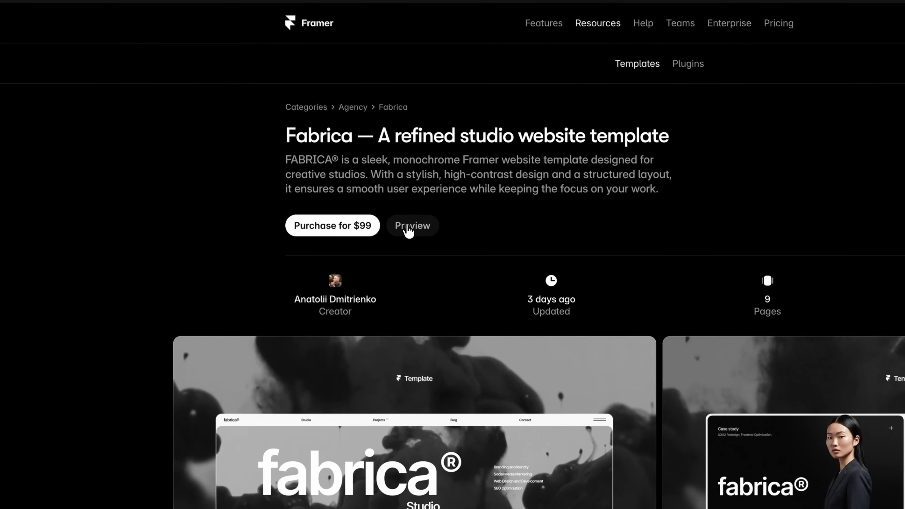
- Preview the Fabrica template and visit its Projects and Blog pages to view the page transition
left_click(311, 180)
left_click(382, 55)
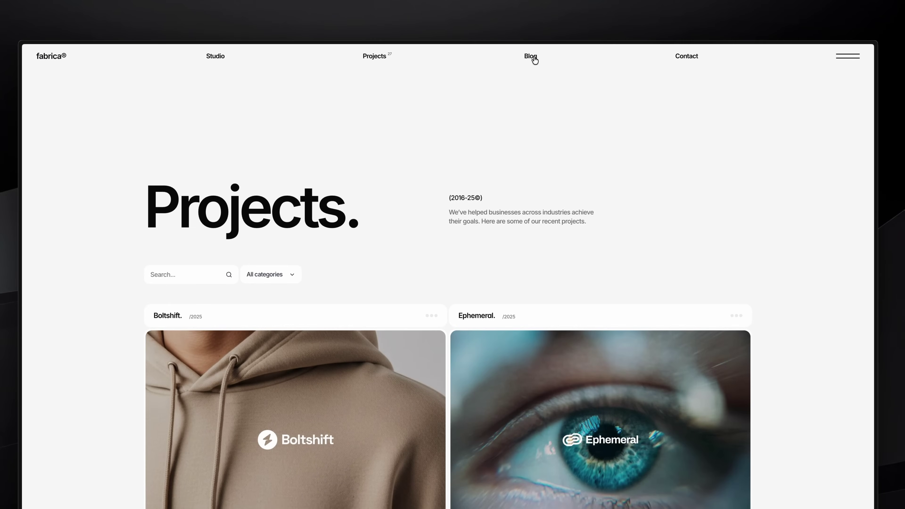
left_click(533, 57)
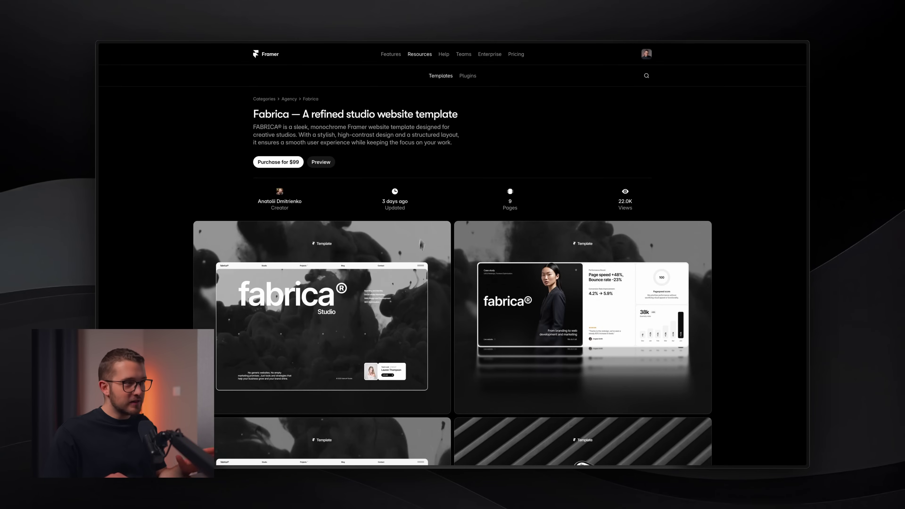
- Look over the Fabrica template listing, open its live preview and switch between the Projects and Blog pages to examine the transition
scroll(416, 262, "down", 5)
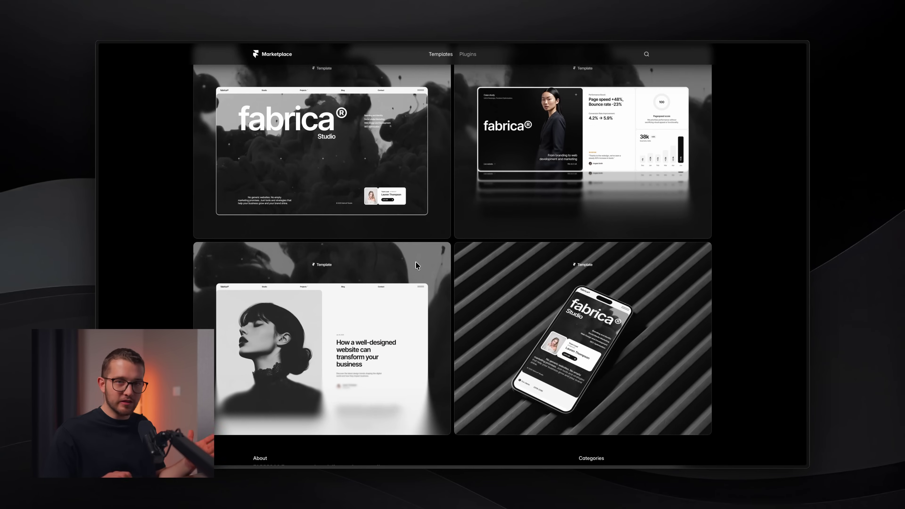
scroll(415, 262, "up", 5)
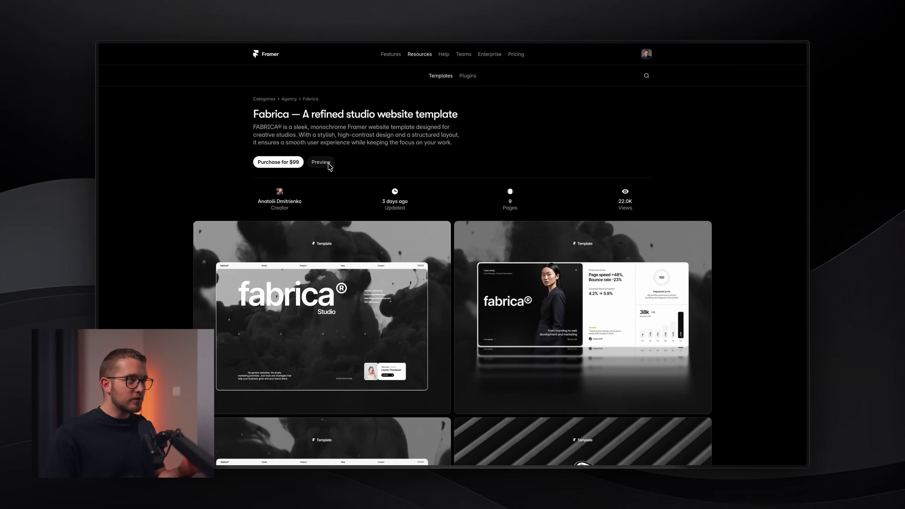
left_click(321, 162)
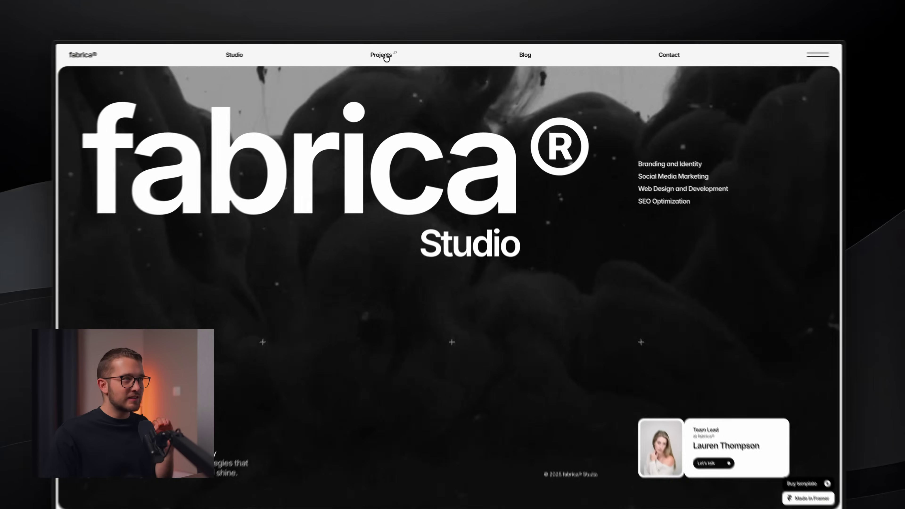
left_click(386, 57)
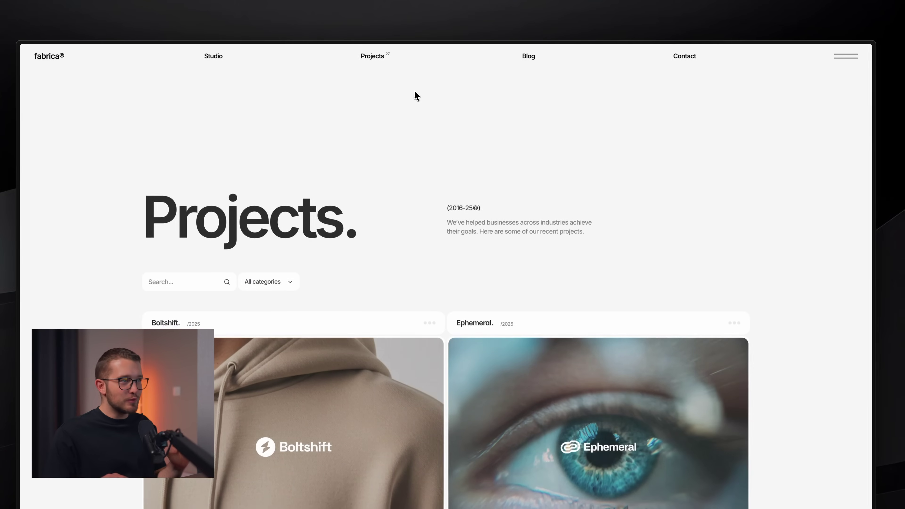
left_click(528, 57)
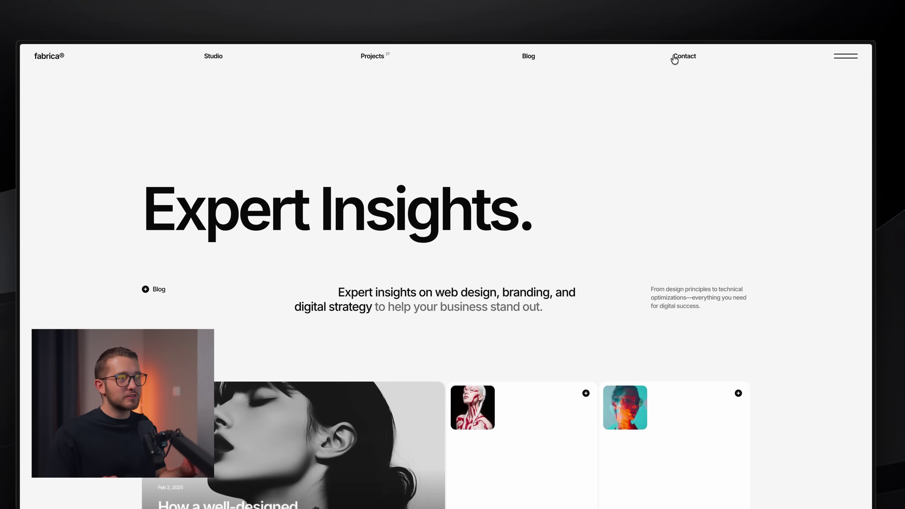
scroll(673, 57, "down", 2)
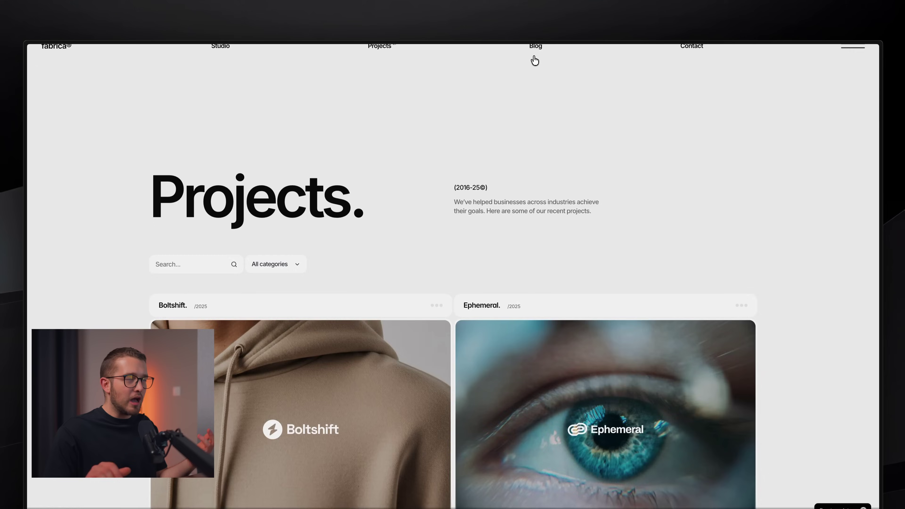
left_click(535, 61)
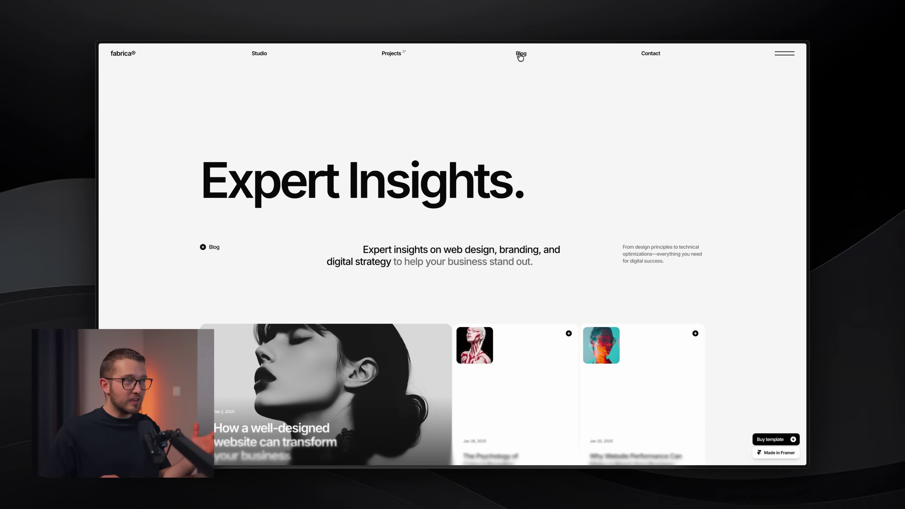
left_click(394, 55)
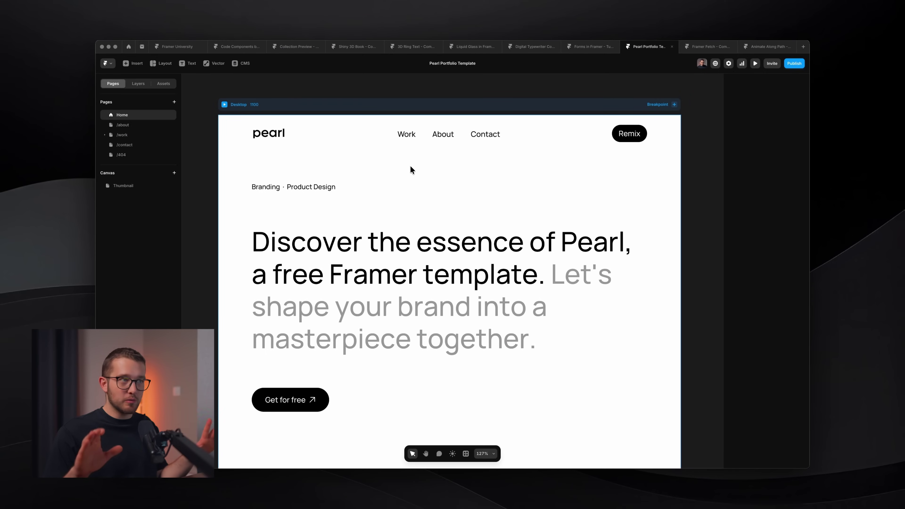
- Switch to the Pearl Portfolio Template project in Framer and preview navigation between its Work, About and Contact pages
key("super+backslash")
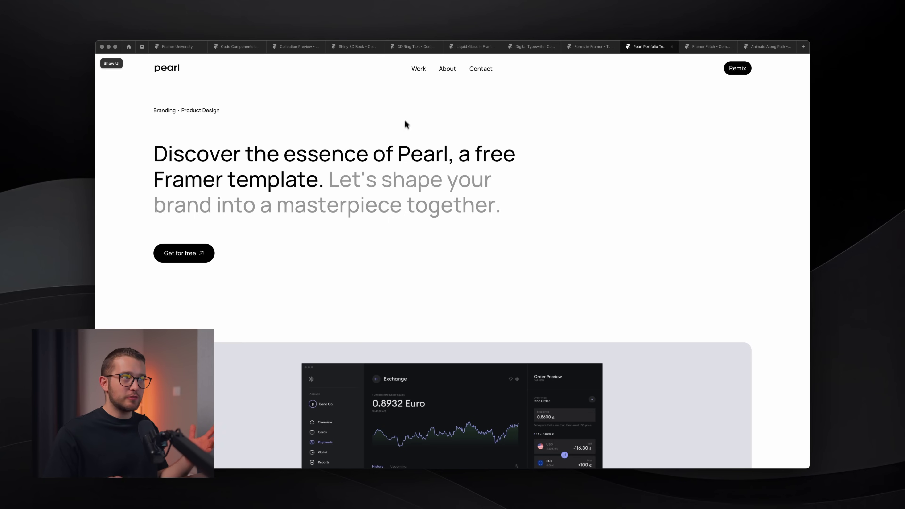
left_click(418, 68)
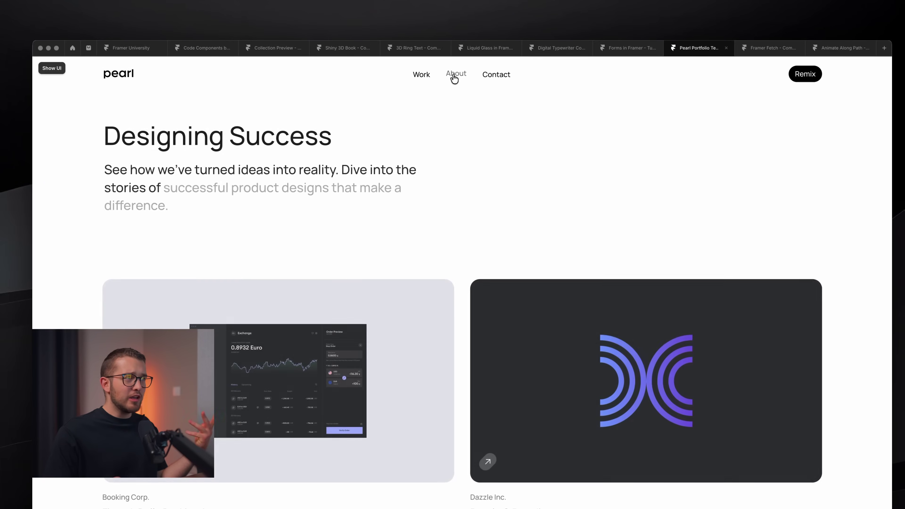
left_click(456, 74)
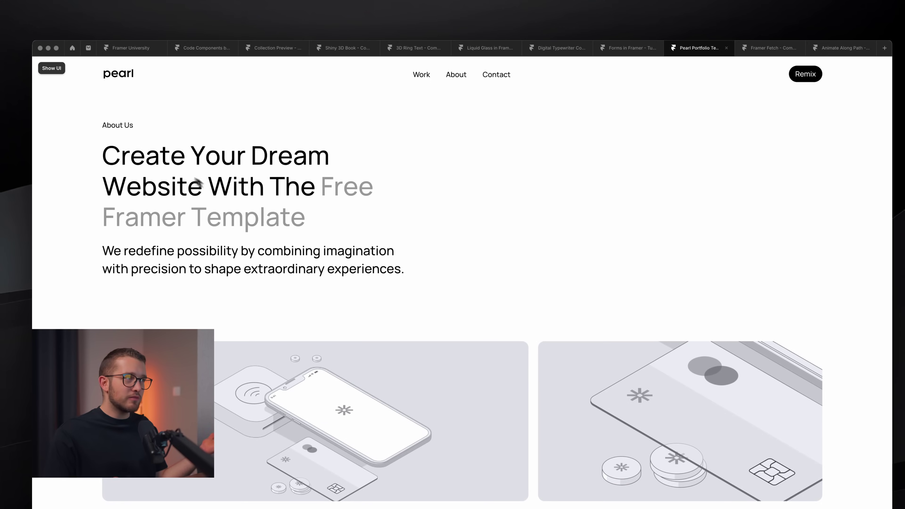
left_click(502, 79)
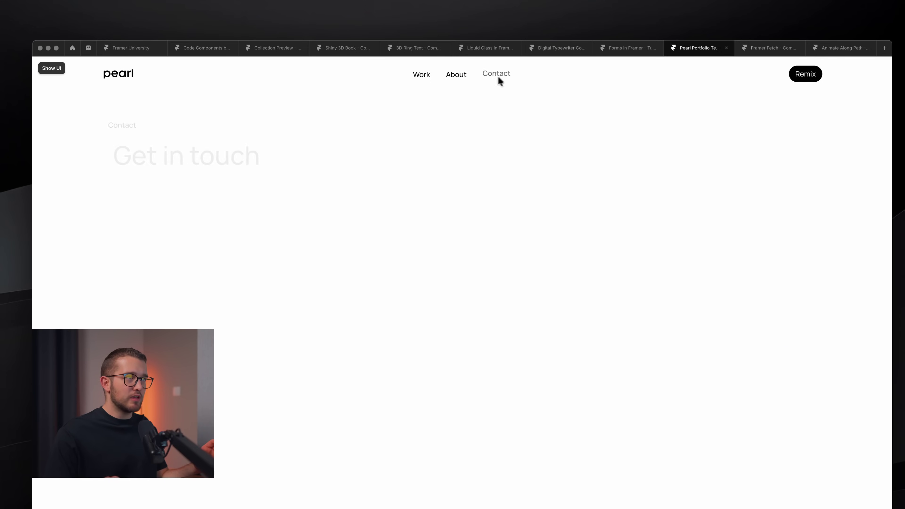
left_click(423, 76)
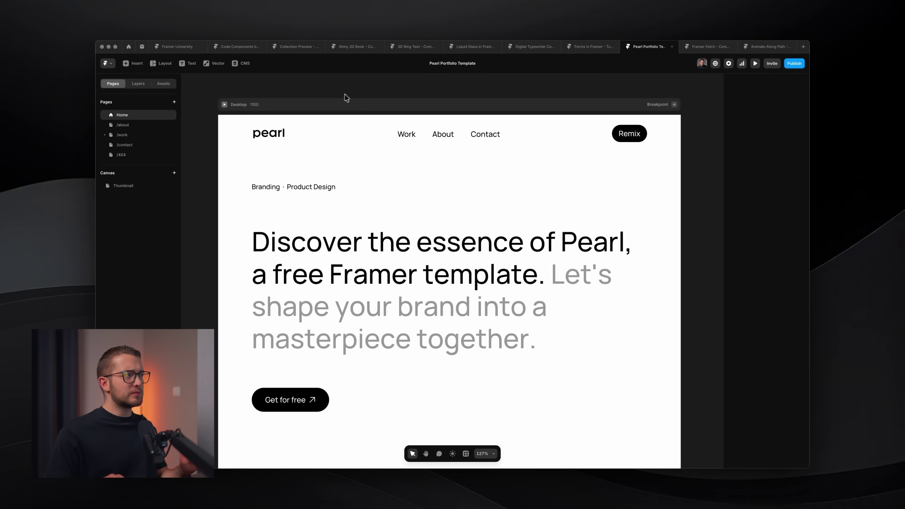
- On the Home page's Desktop breakpoint, add a Crossfade page effect targeting All Pages, with an exit effect for This Page
left_click(345, 104)
left_click(113, 83)
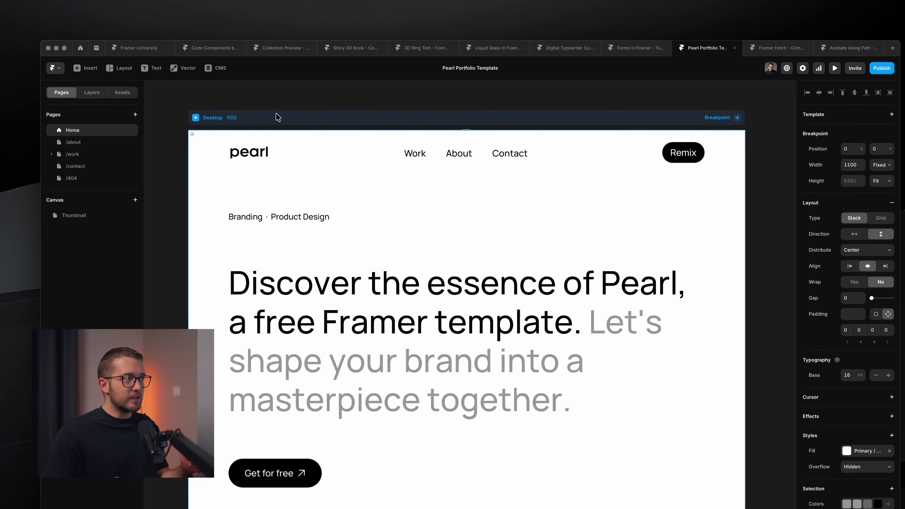
left_click(92, 92)
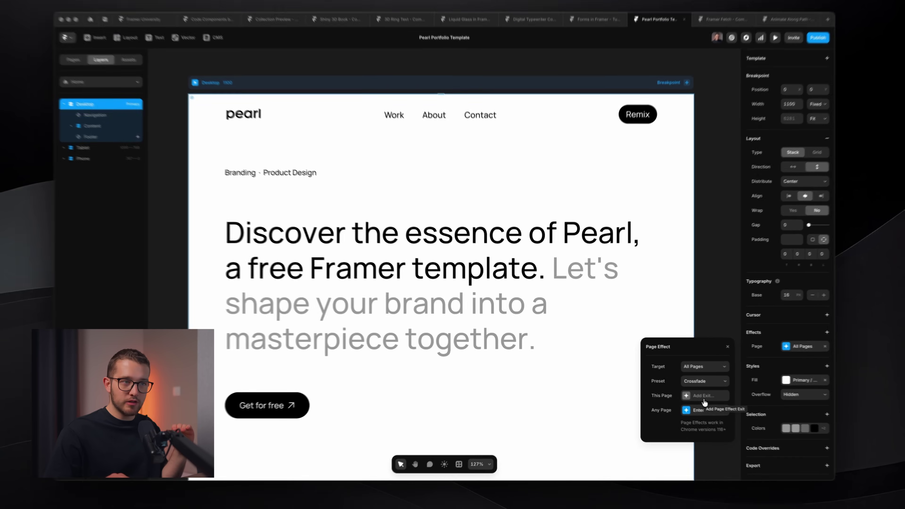
left_click(690, 392)
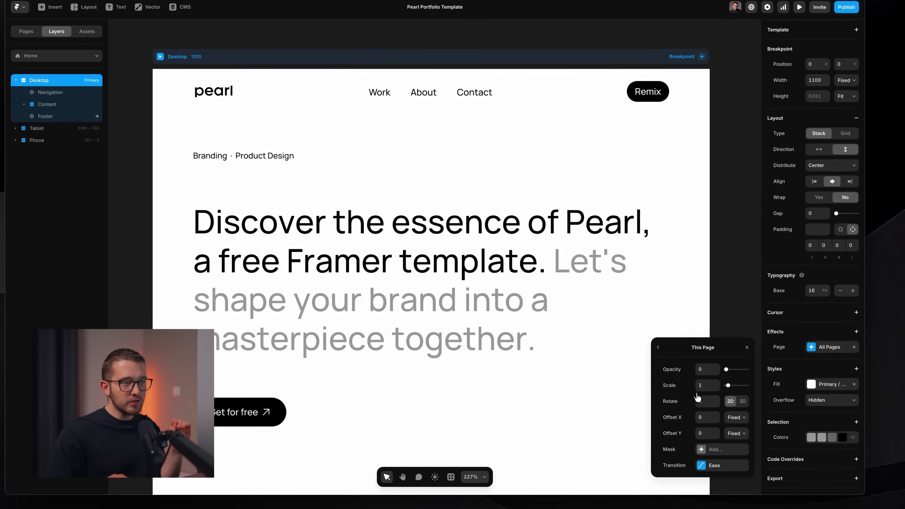
- Switch to the Fabrica preview and navigate to Blog and back to Projects to examine how the outgoing page moves
key("super+Tab")
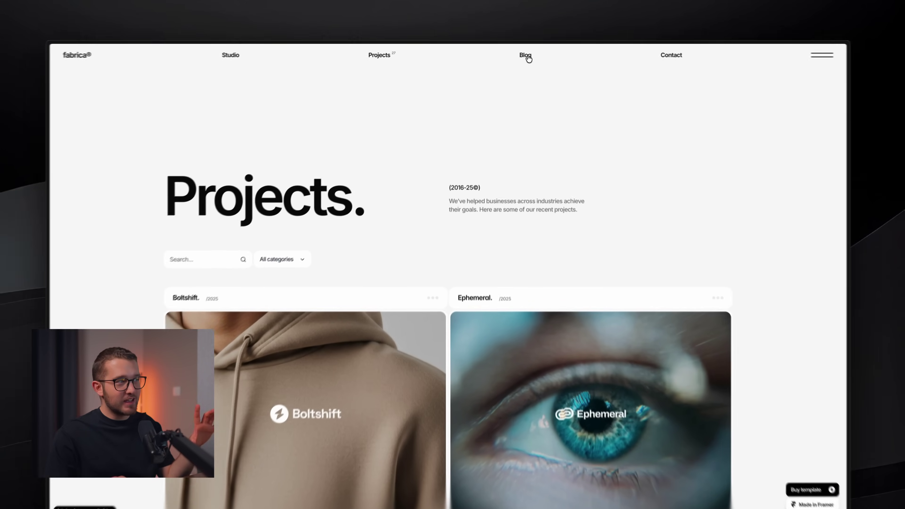
left_click(522, 55)
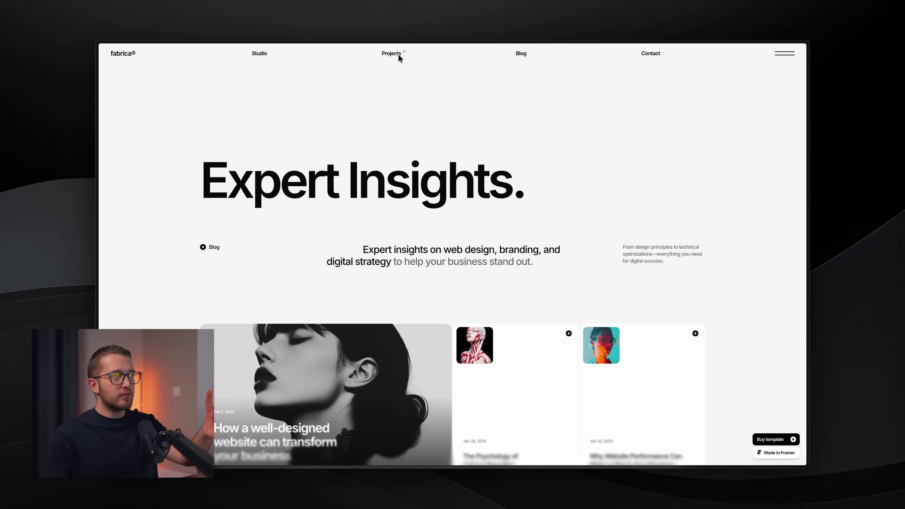
left_click(391, 53)
- Return to the Pearl project in Framer and set the This Page exit effect's Offset Y to -30%, relative
key("super+Tab")
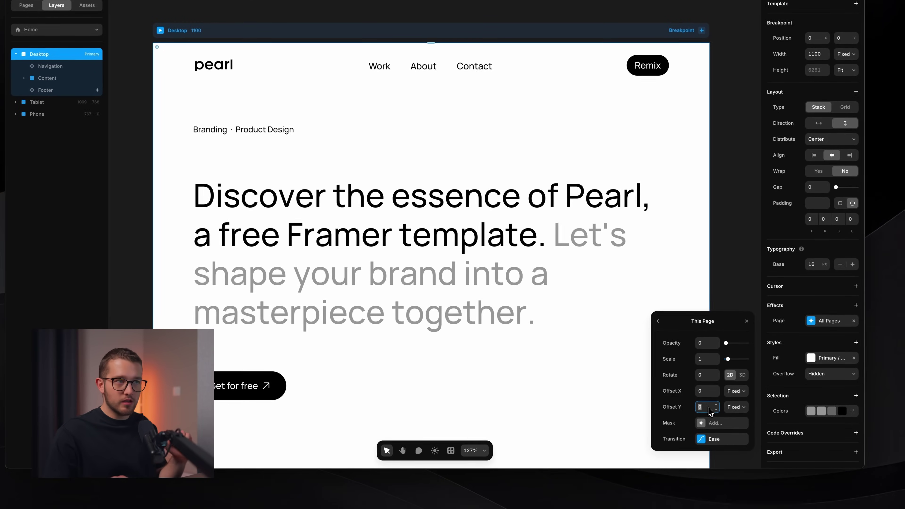
left_click(680, 420)
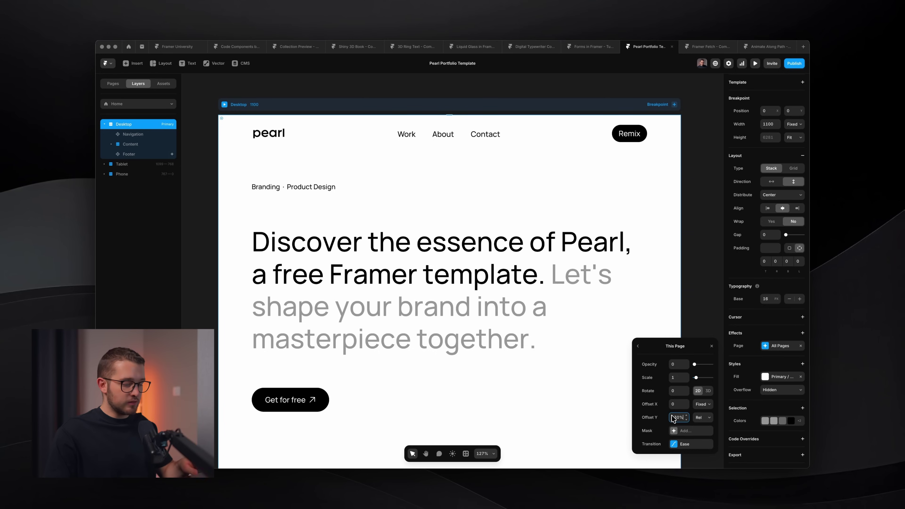
- Switch back to the Fabrica preview and replay the Projects and Blog transition to examine how the new page is revealed
key("super+Tab")
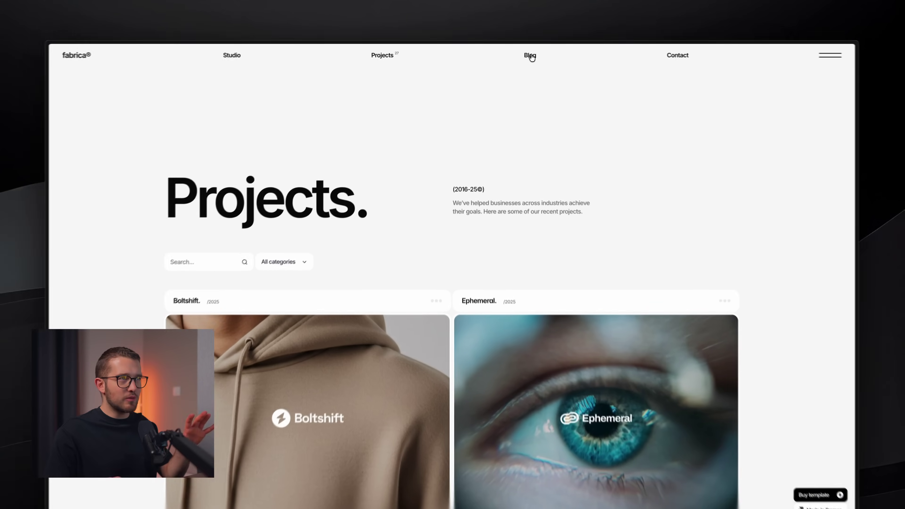
left_click(529, 57)
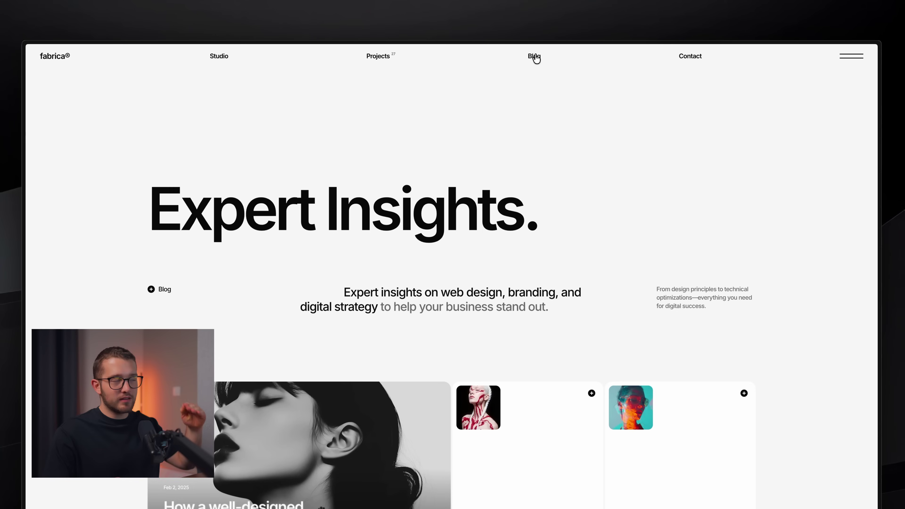
left_click(372, 64)
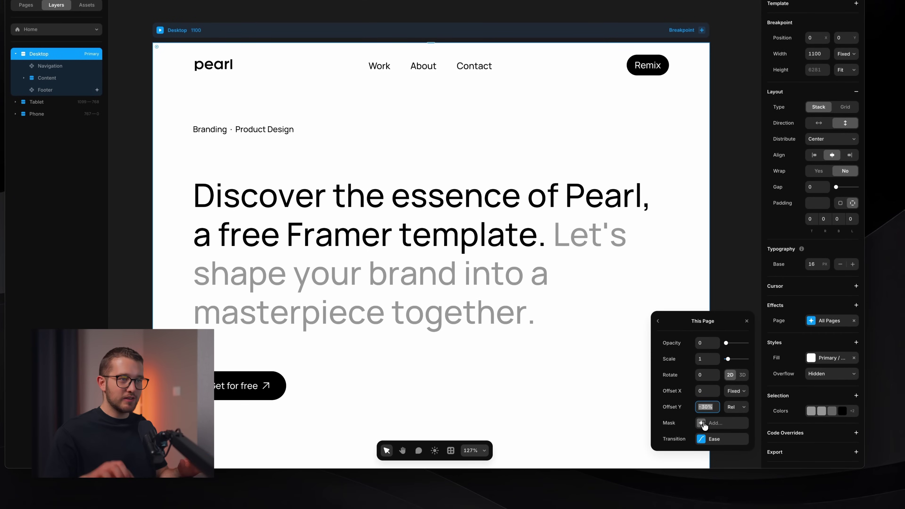
- Add a Wipe mask with a 270-degree angle to the Pearl page's This Page exit effect
left_click(702, 423)
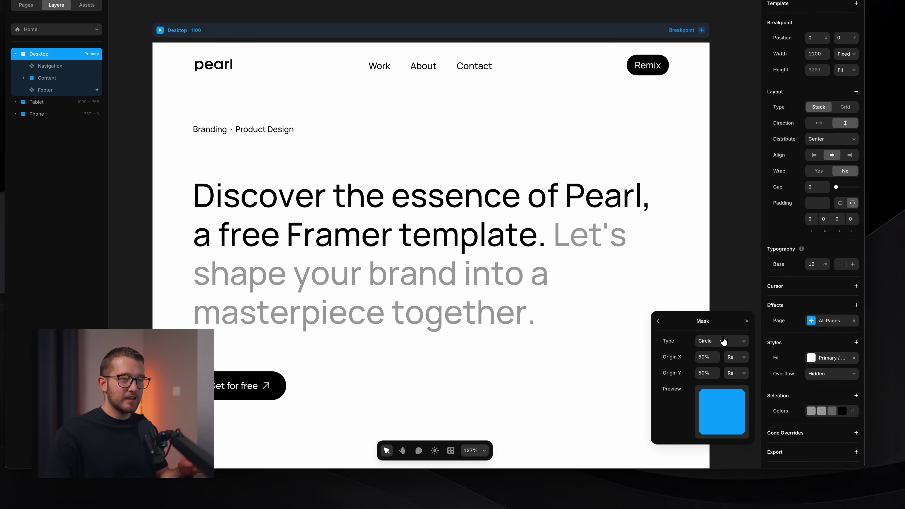
left_click(721, 340)
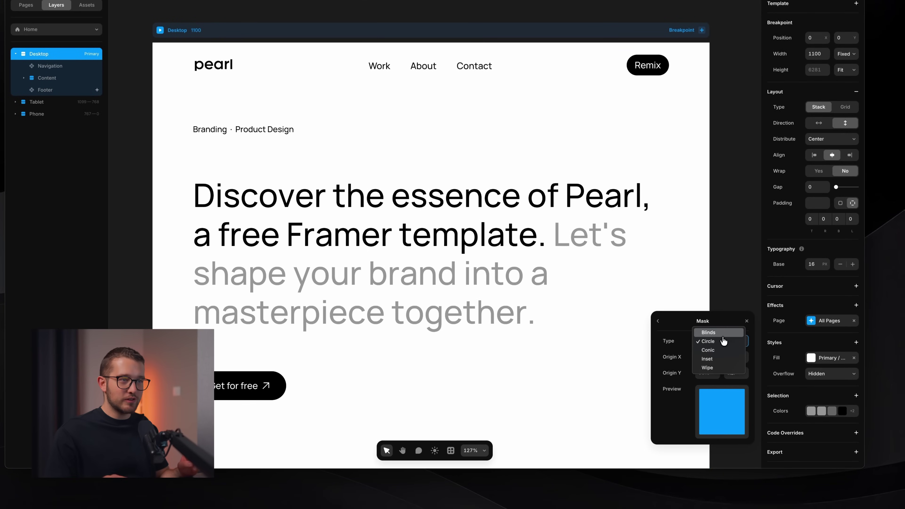
left_click(718, 367)
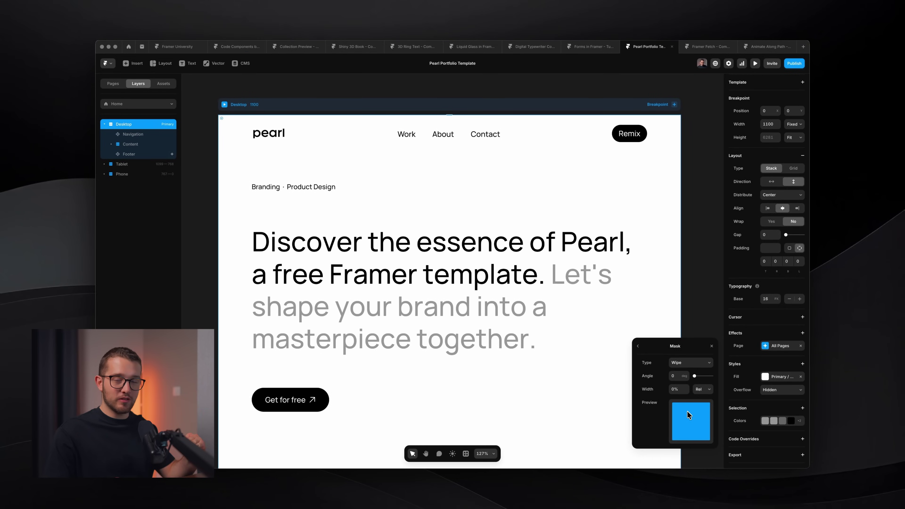
left_click_drag(694, 376, 742, 360)
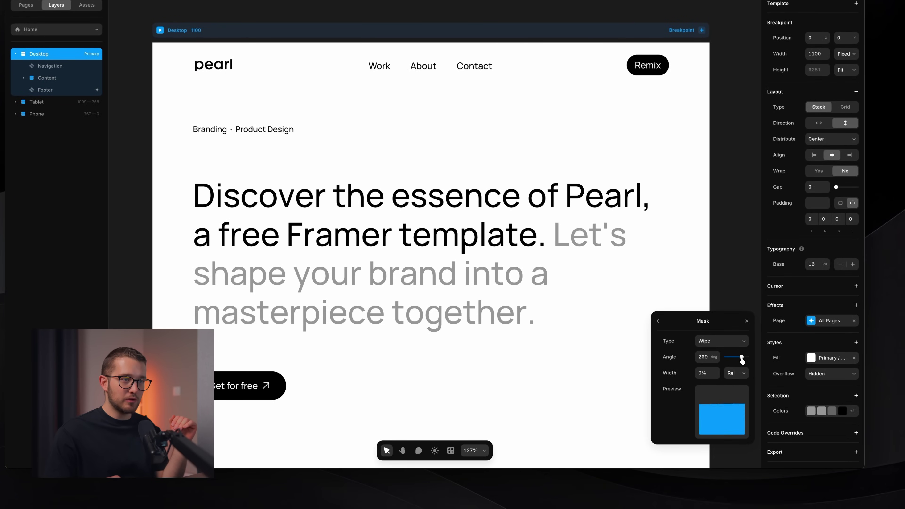
left_click(716, 354)
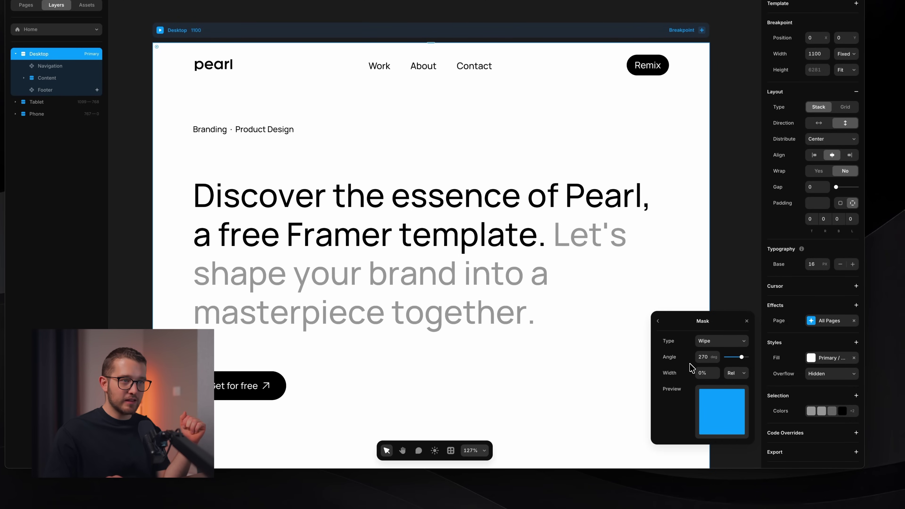
left_click(658, 321)
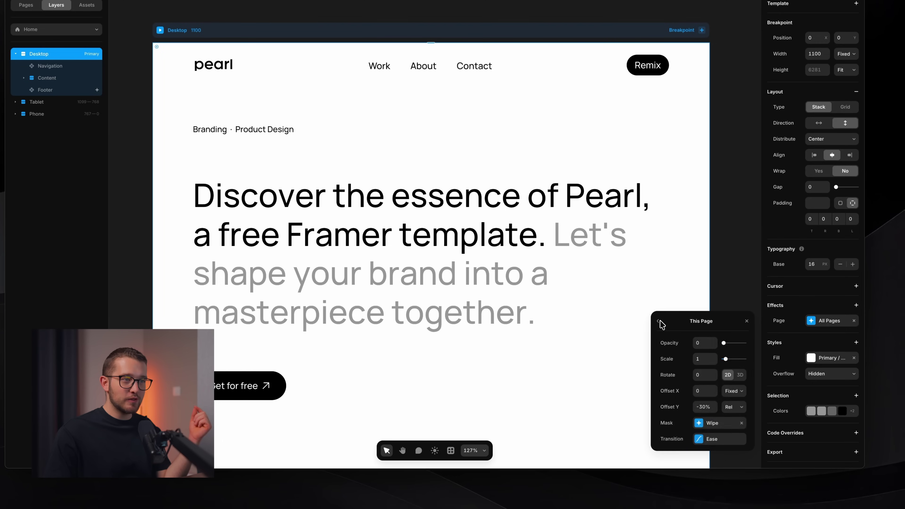
- Set the exit transition's time to 0.6 s and reshape its custom ease curve to a Bezier beginning 0.84, 0.01, 0.27
left_click(708, 442)
left_click(713, 450)
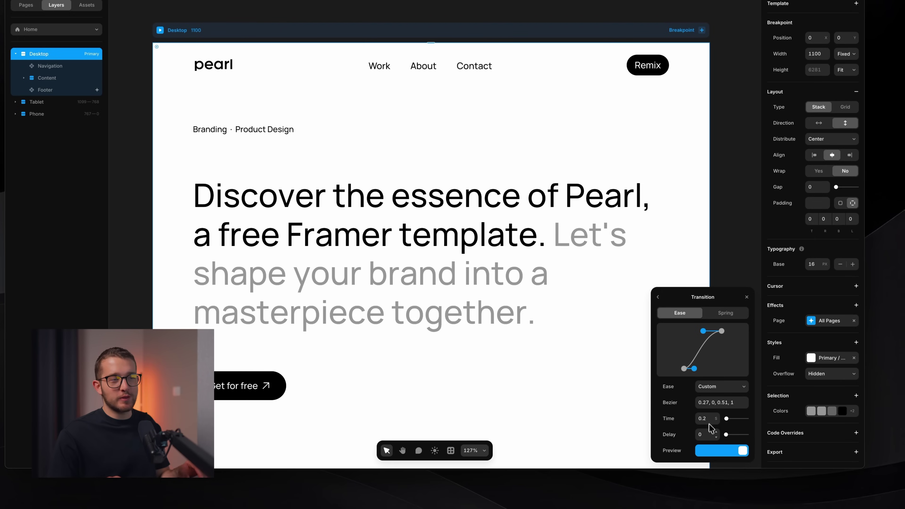
key("Return")
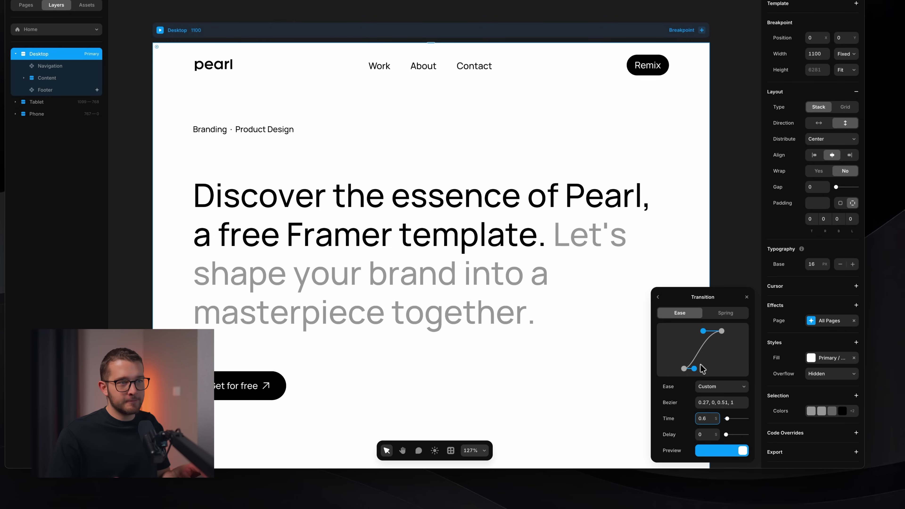
left_click_drag(694, 369, 696, 369)
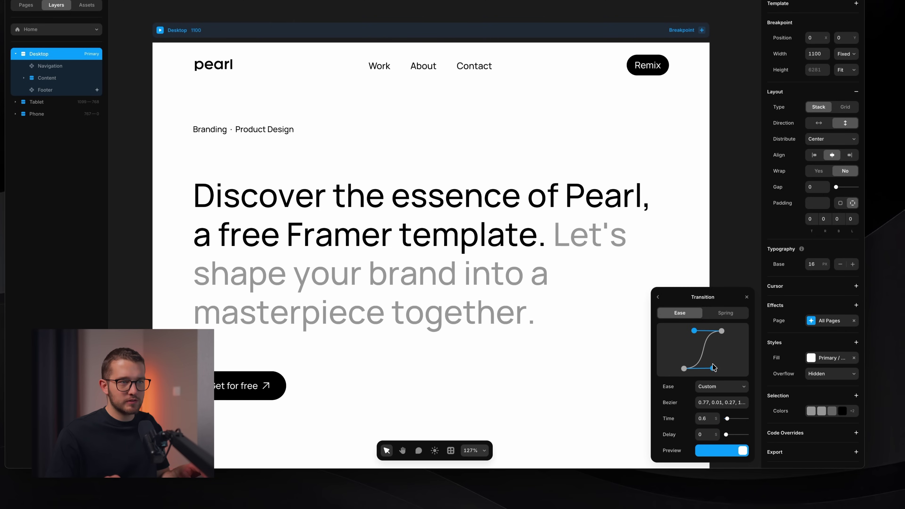
left_click_drag(713, 369, 716, 369)
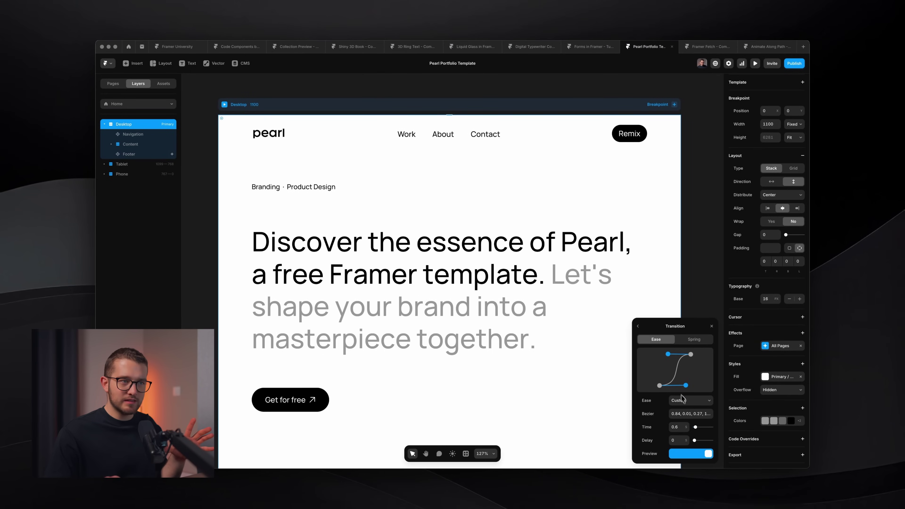
- Copy the custom Bezier values of the exit effect's transition
left_click(686, 413)
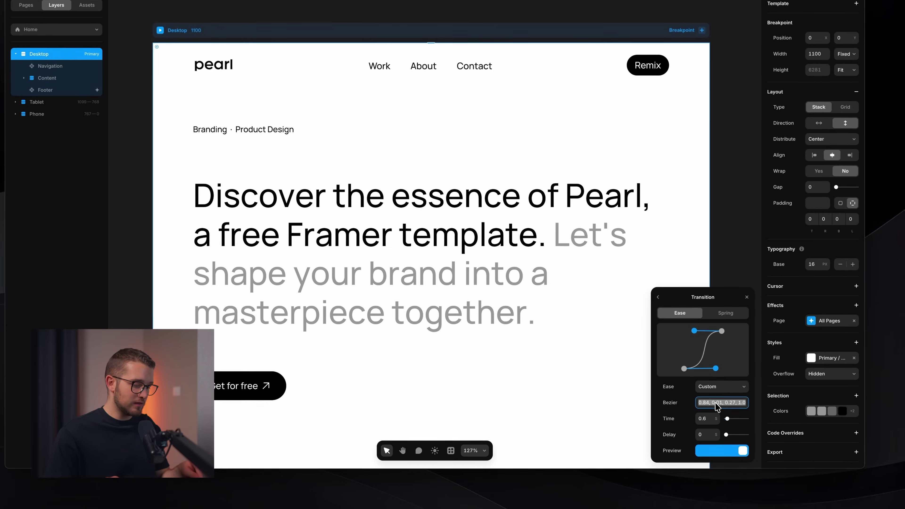
key("ctrl+c")
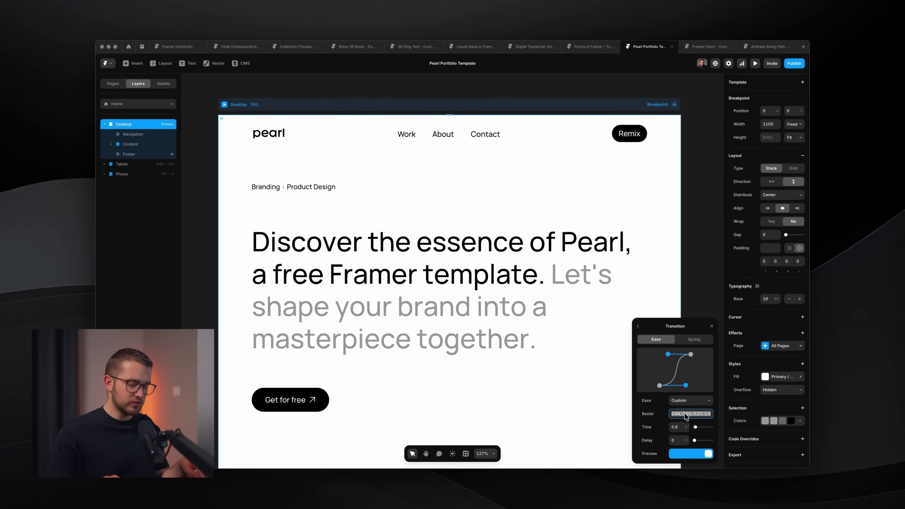
key("super+c")
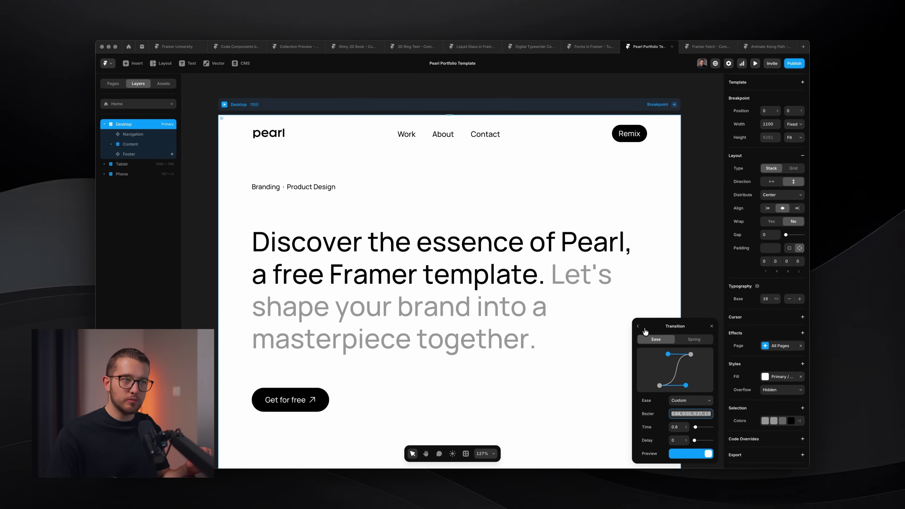
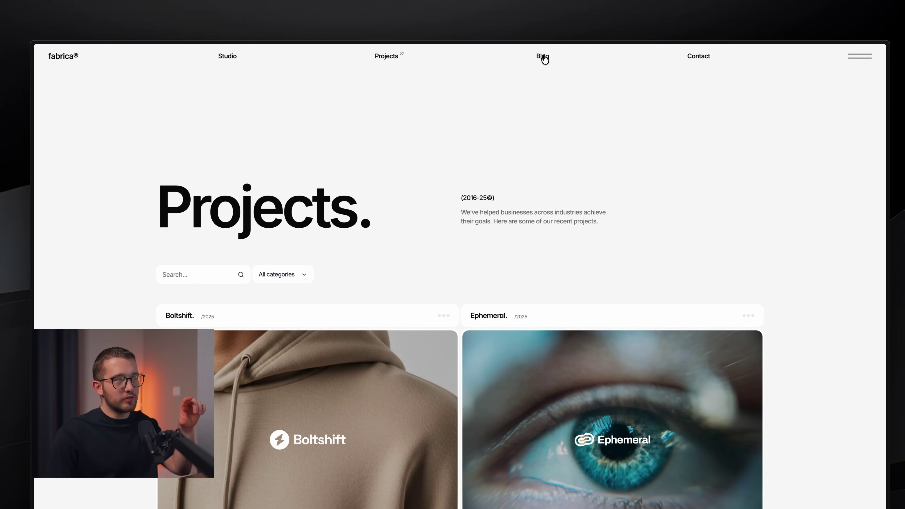
- Replay the transitions between the Blog and Projects pages in the Fabrica preview and examine how the incoming page moves
left_click(544, 58)
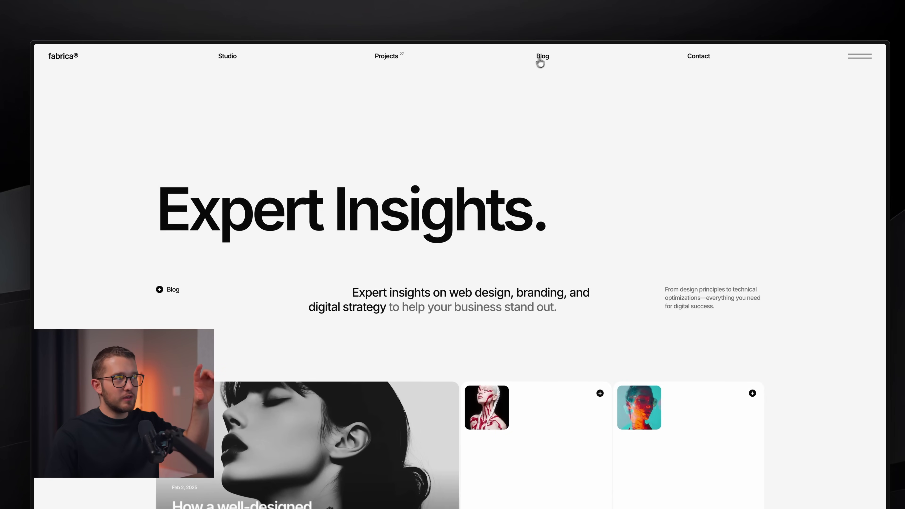
left_click_drag(188, 214, 385, 219)
left_click(383, 219)
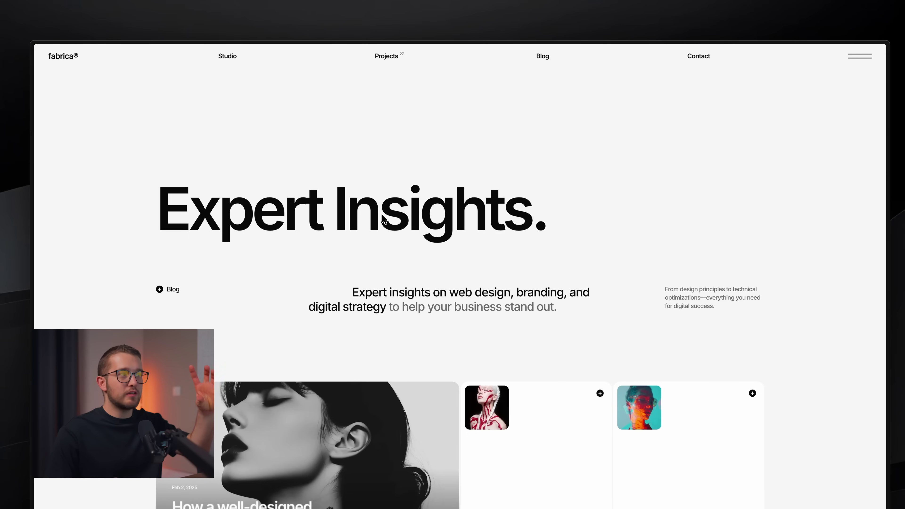
left_click(396, 57)
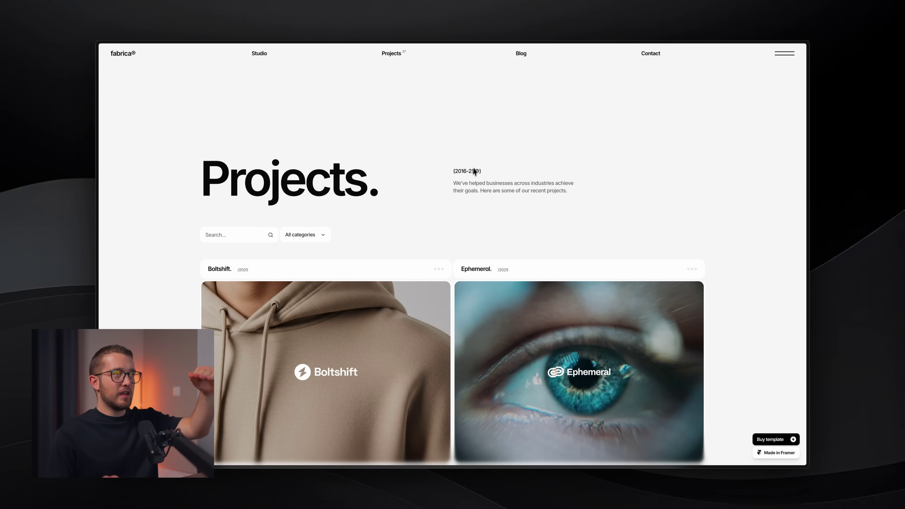
left_click(520, 55)
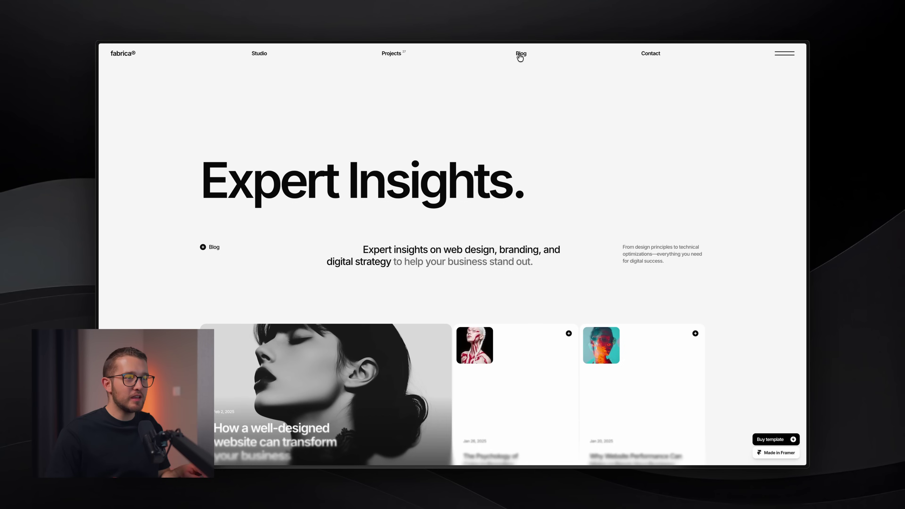
- Return to the Pearl project in Framer and add a Wipe mask with a 270-degree angle to the Any Page effect
key("super+Tab")
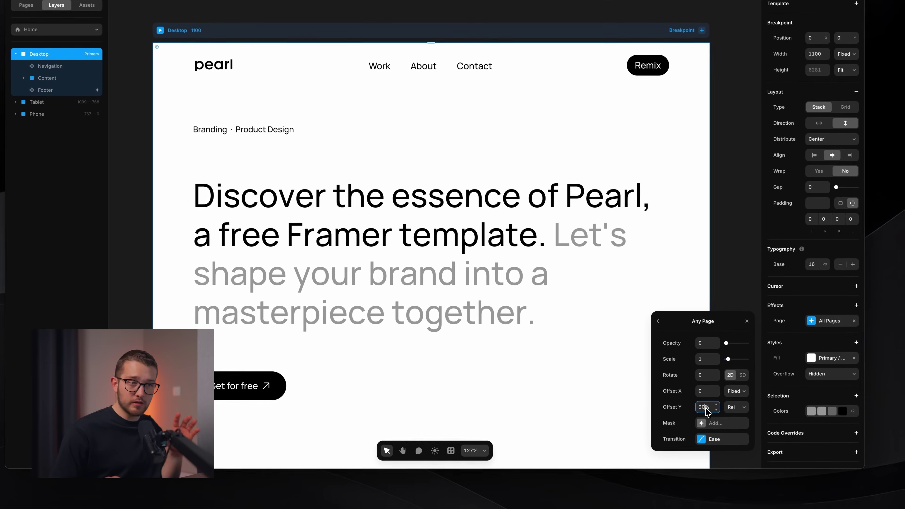
left_click(677, 418)
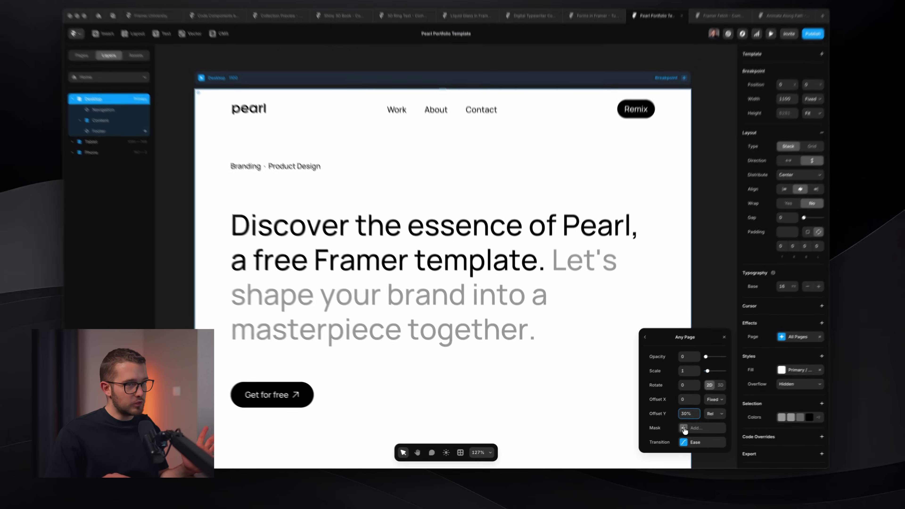
left_click(674, 432)
left_click(689, 362)
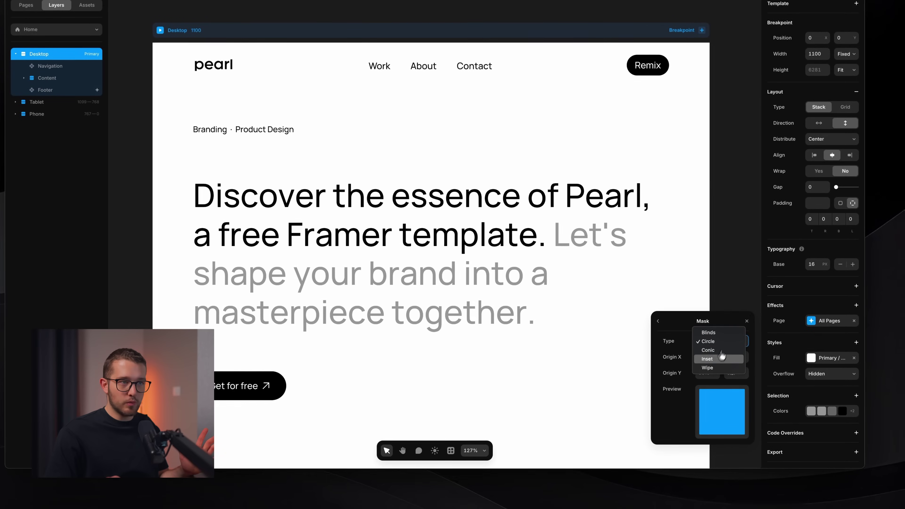
left_click(708, 368)
left_click(708, 357)
type("26")
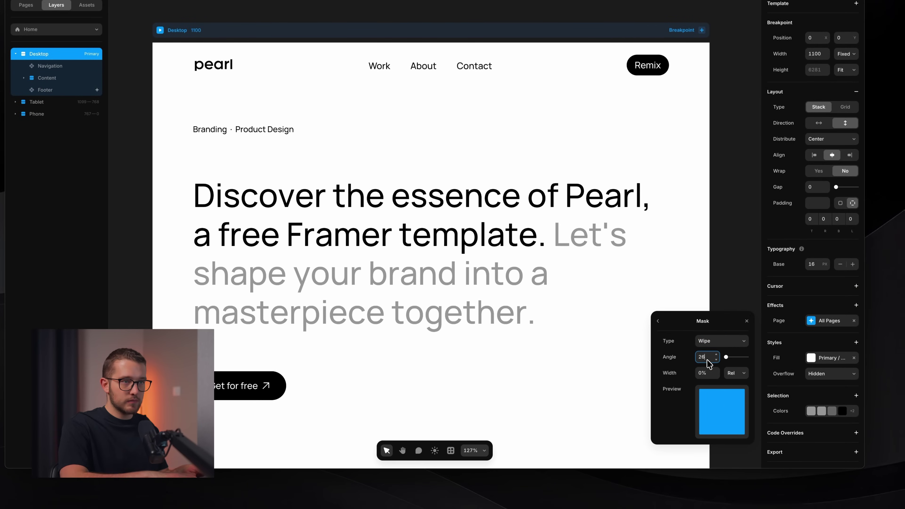
key("BackSpace")
key("BackSpace")
type("7")
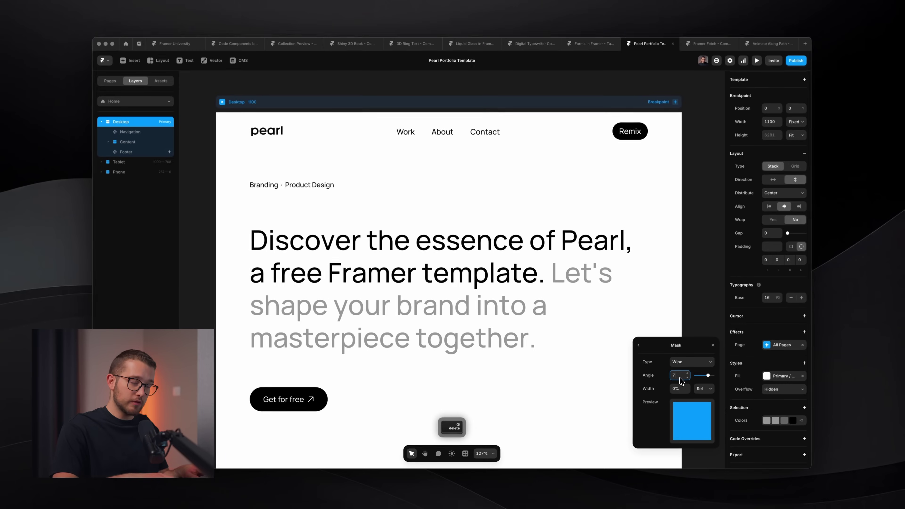
key("BackSpace")
type("270")
key("Return")
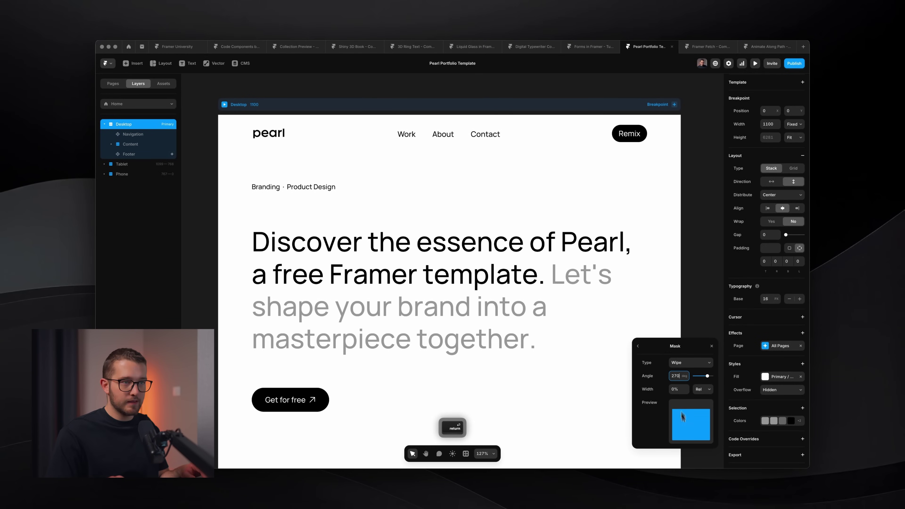
left_click(637, 346)
- Paste the Bezier 0.84, 0.01, 0.27, 1.01 into the Any Page effect's transition and set its time to 0.6 s
left_click(698, 476)
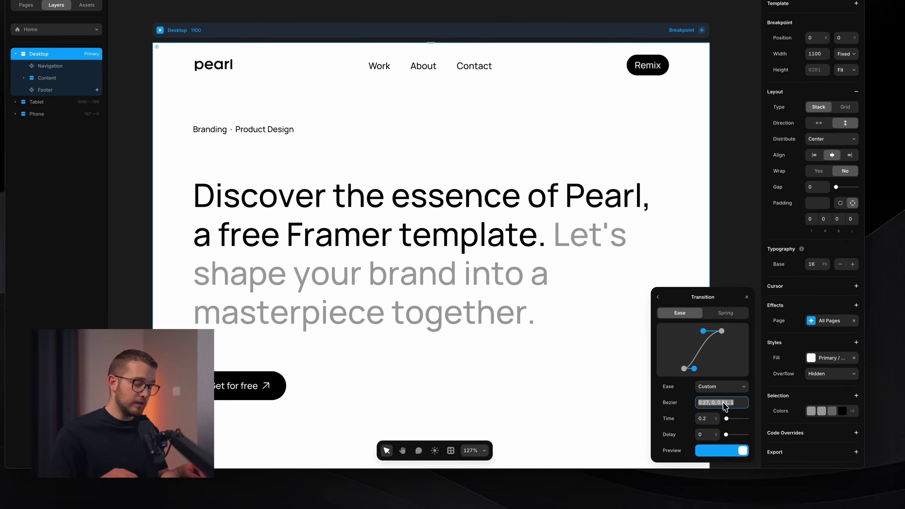
type("0.84, 0.01, 0.27, 1.01")
key("Return")
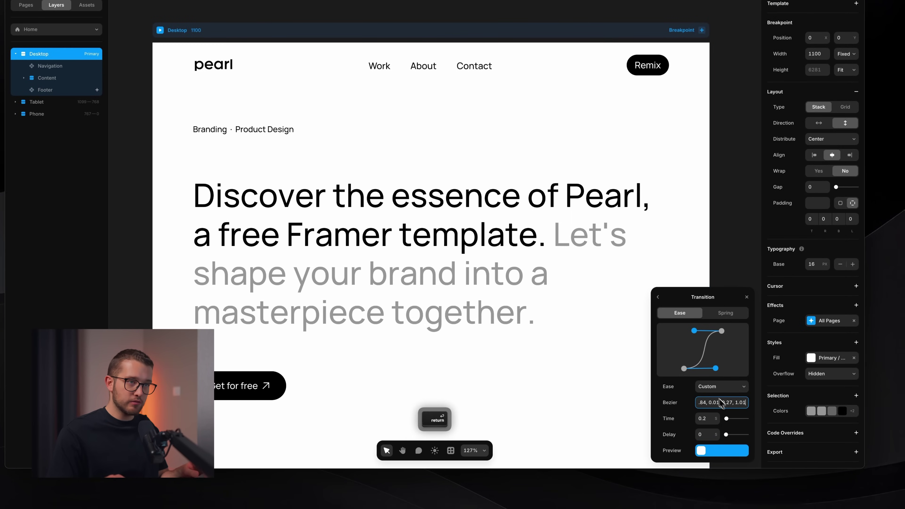
left_click(708, 419)
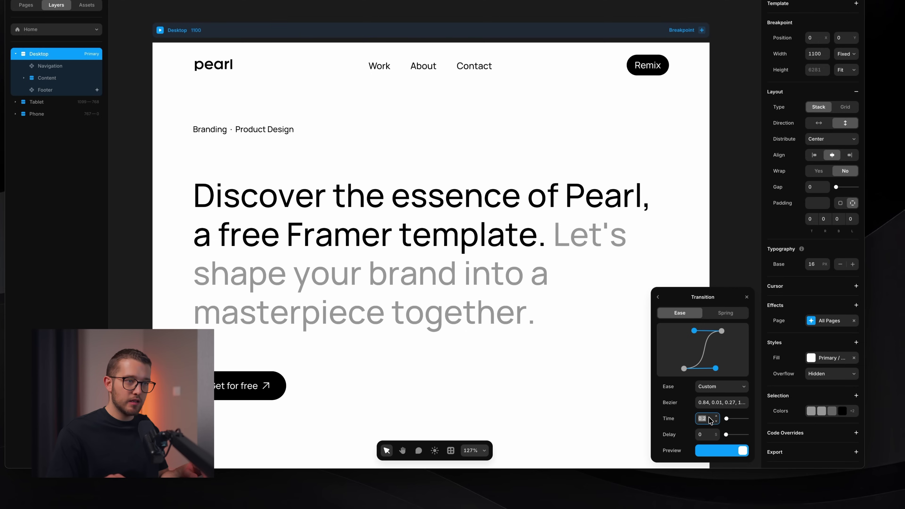
type("0.6")
key("Return")
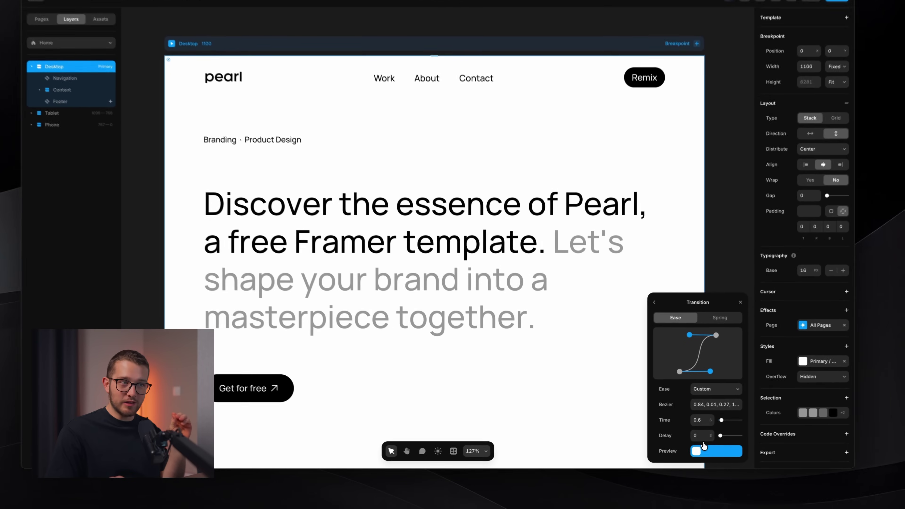
- Try a 0.5 s delay on the Any Page transition and adjust it to 0.4 s
left_click(680, 440)
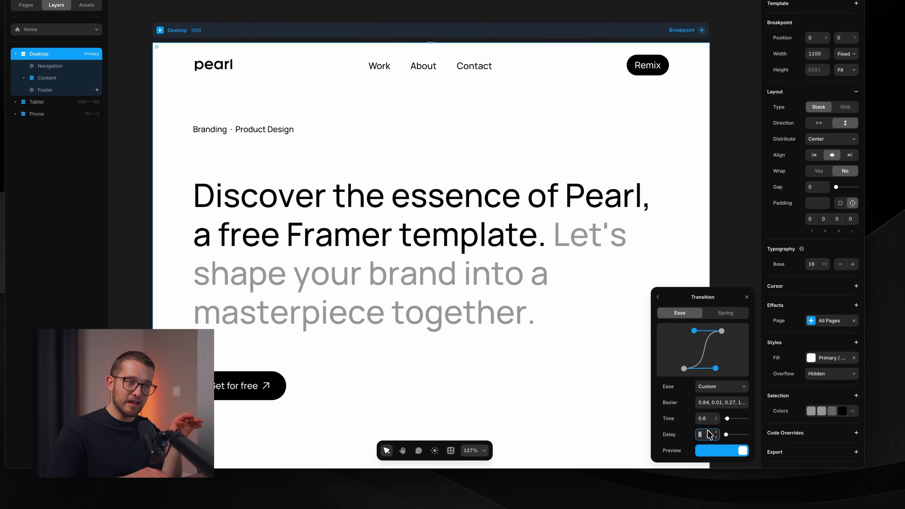
type("0.5")
key("Return")
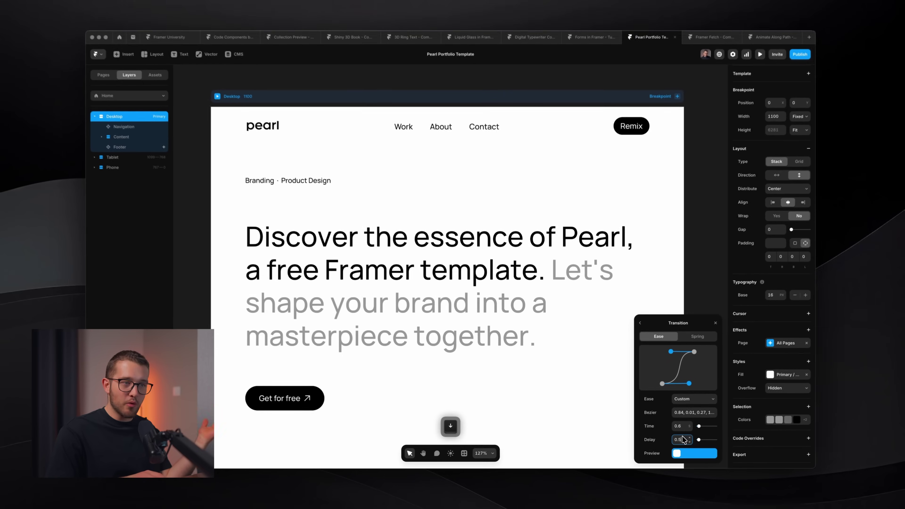
key("Up")
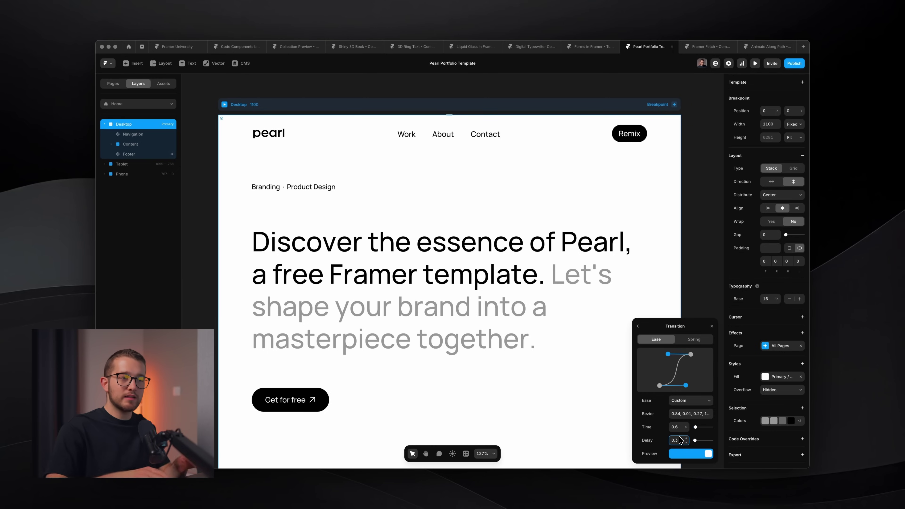
key("Up")
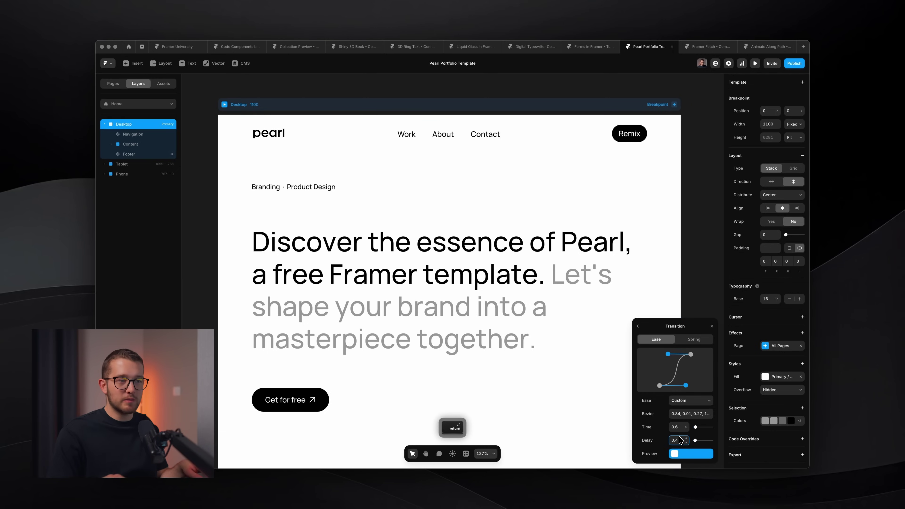
- Check the Projects page transition in the Fabrica preview, and try a 0.7 s delay on the Pearl transition in Framer
key("super+Tab")
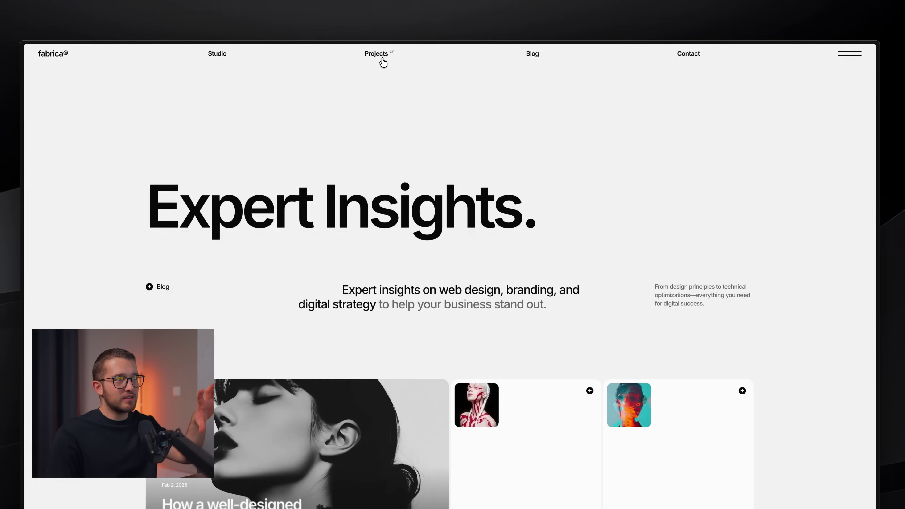
left_click(383, 58)
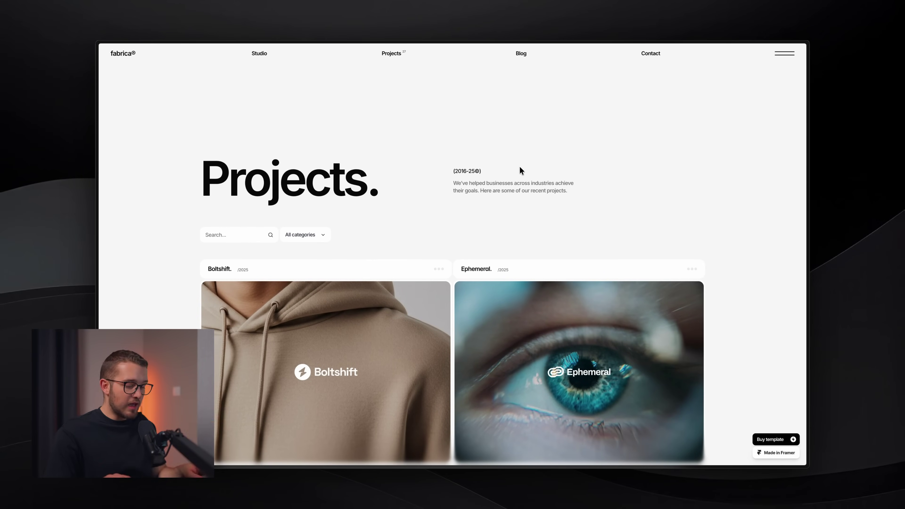
key("super+Tab")
key("Up")
key("Up")
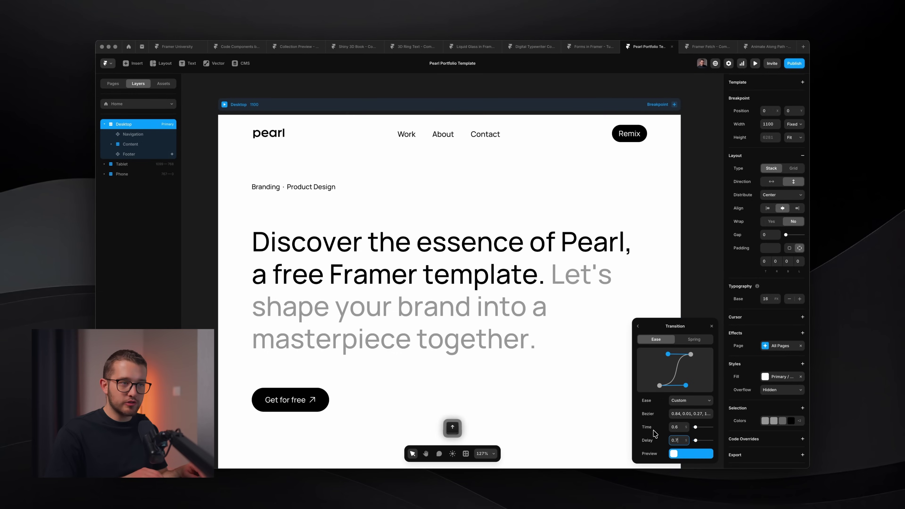
- Replay the Blog and Contact page transitions in the Fabrica preview to compare their timing with the delay in Framer
key("super+Tab")
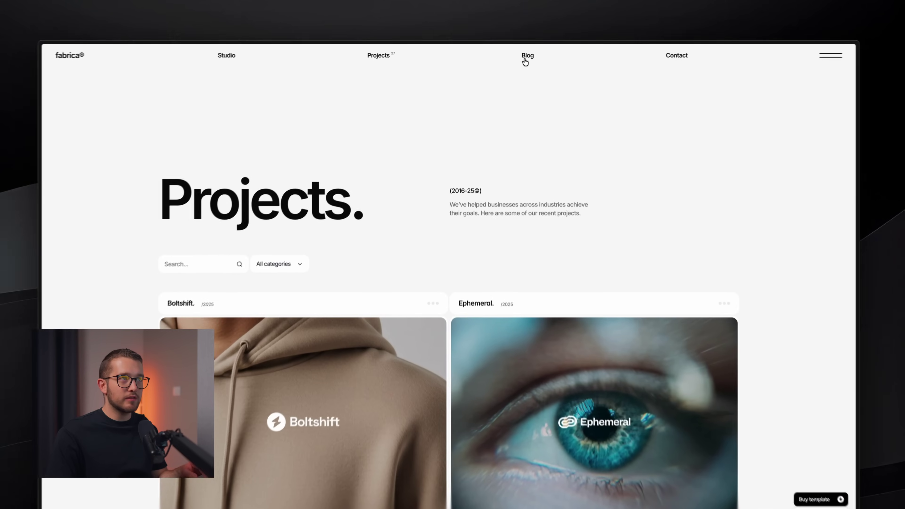
left_click(526, 58)
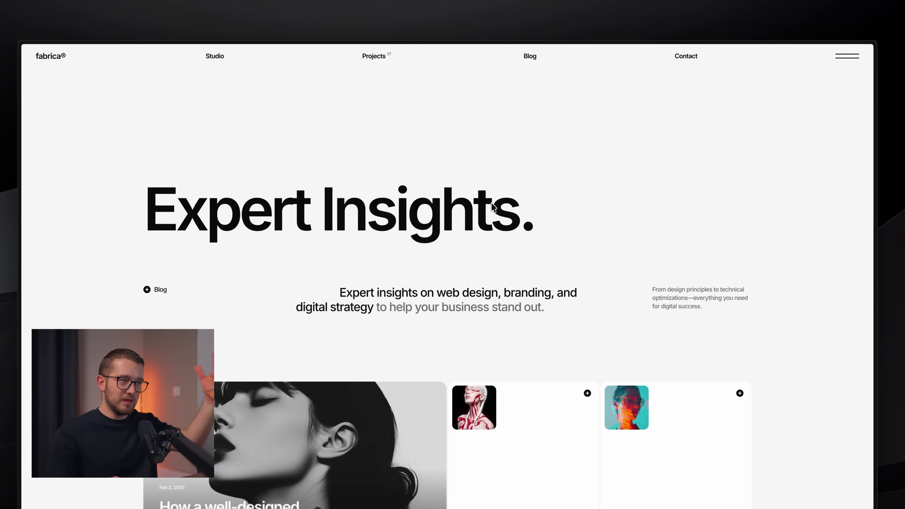
key("super+Tab")
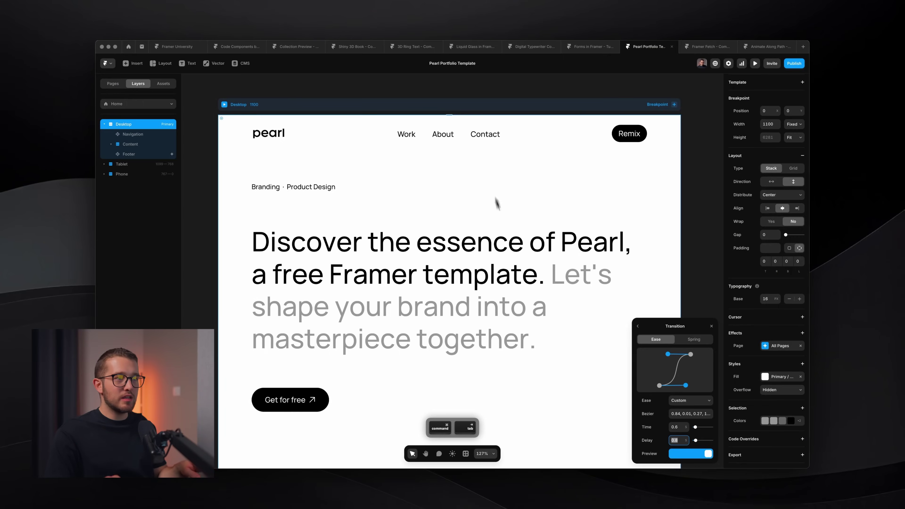
key("Down")
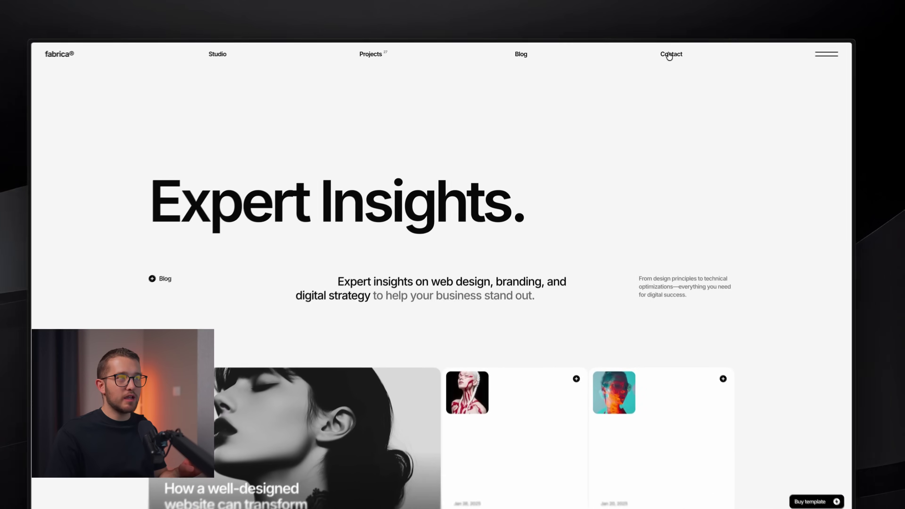
left_click(650, 53)
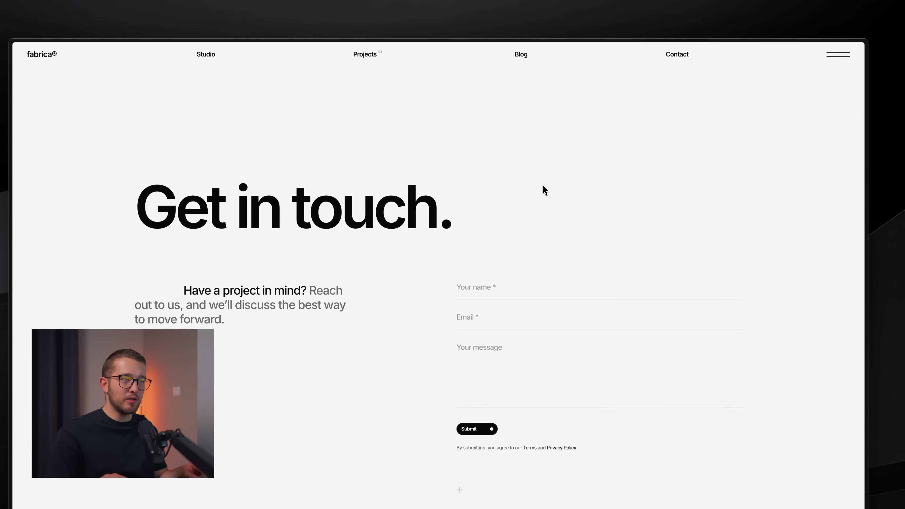
left_click(521, 55)
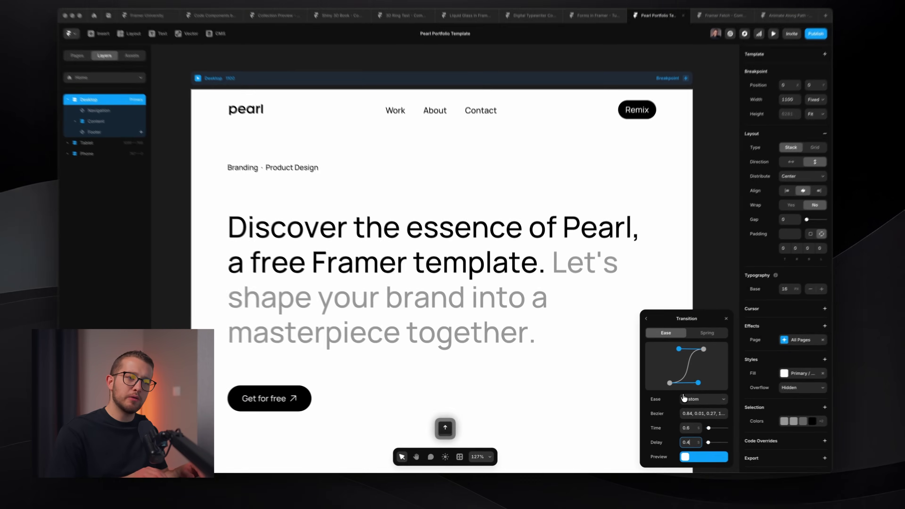
- Set the Any Page transition's delay to 0.5 s and return to the effect's settings
type("0.5")
key("Return")
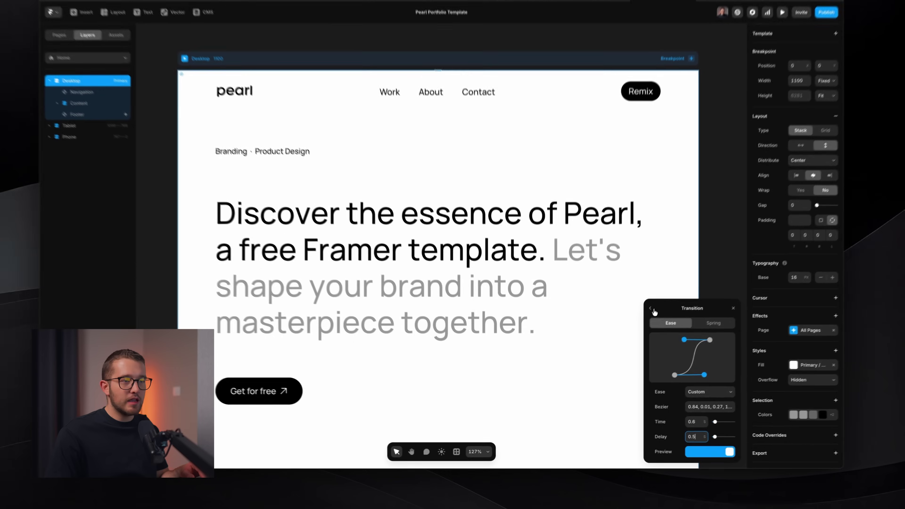
key("Escape")
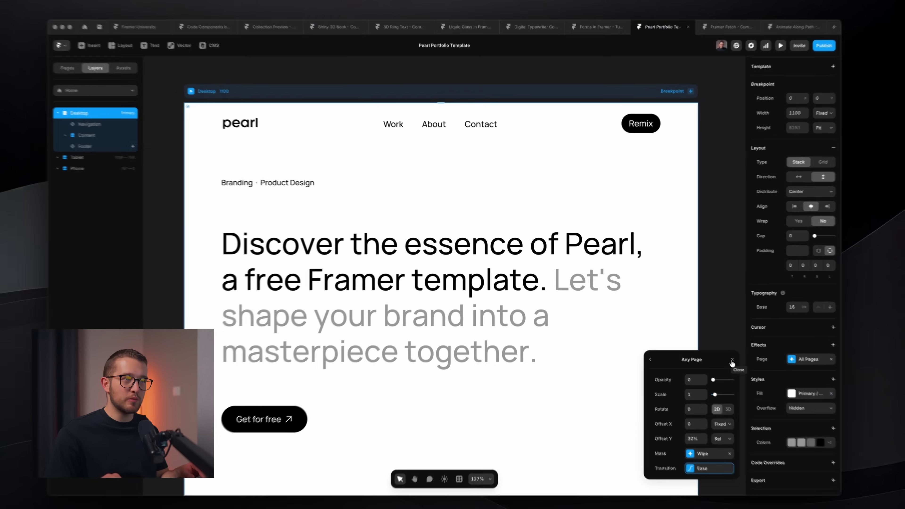
- Close the page effect settings and preview the Pearl home page with the editor interface hidden
left_click(711, 348)
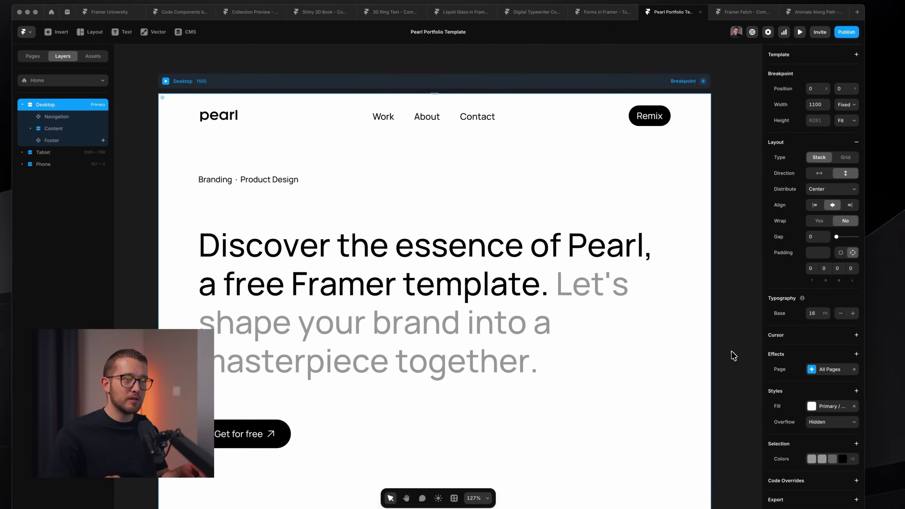
left_click(699, 333)
key("super+backslash")
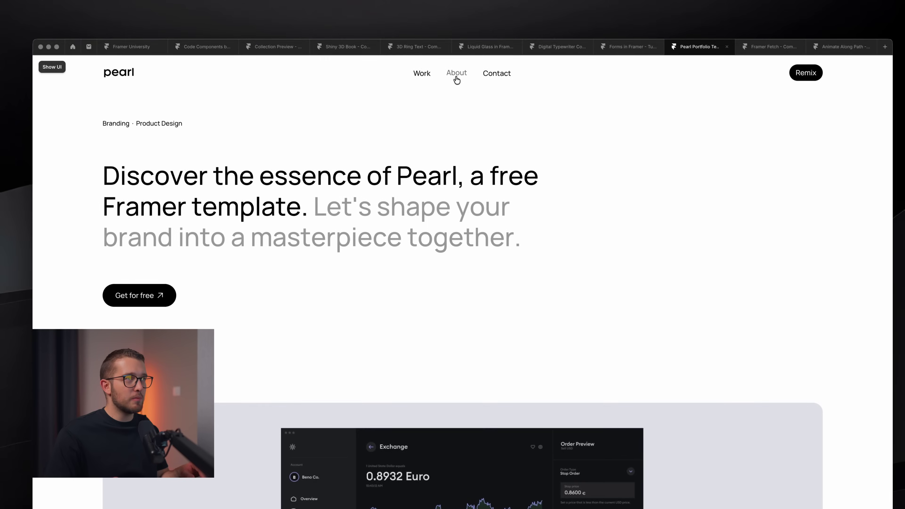
- Test the page transitions in the Pearl preview by moving repeatedly between the Home, About, Contact and Work pages
left_click(431, 43)
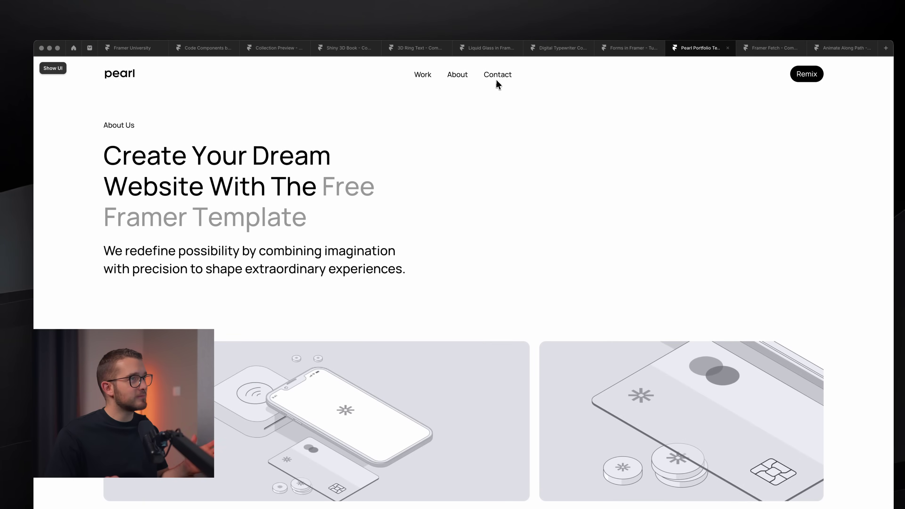
left_click(498, 78)
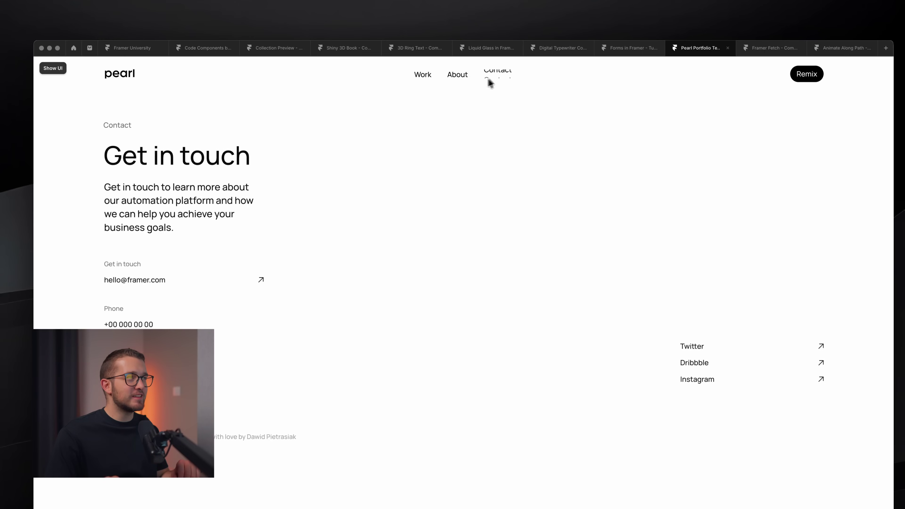
left_click(428, 77)
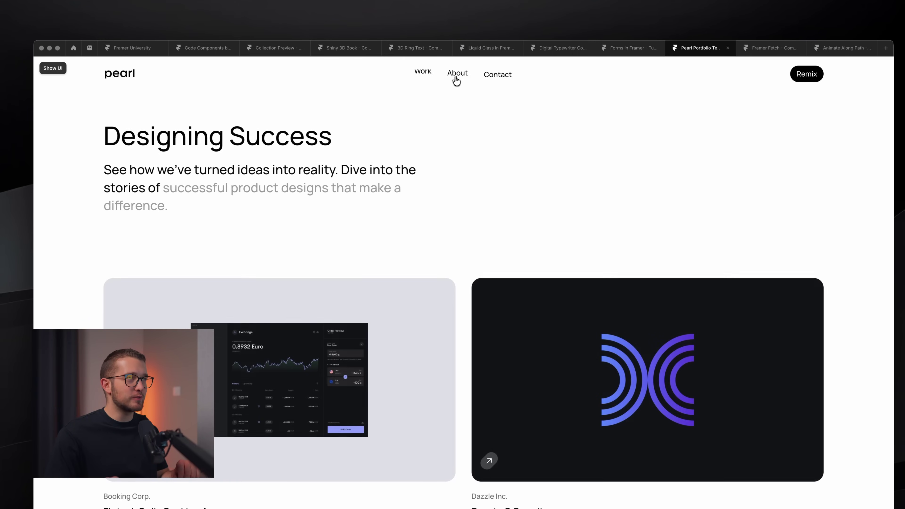
left_click(456, 78)
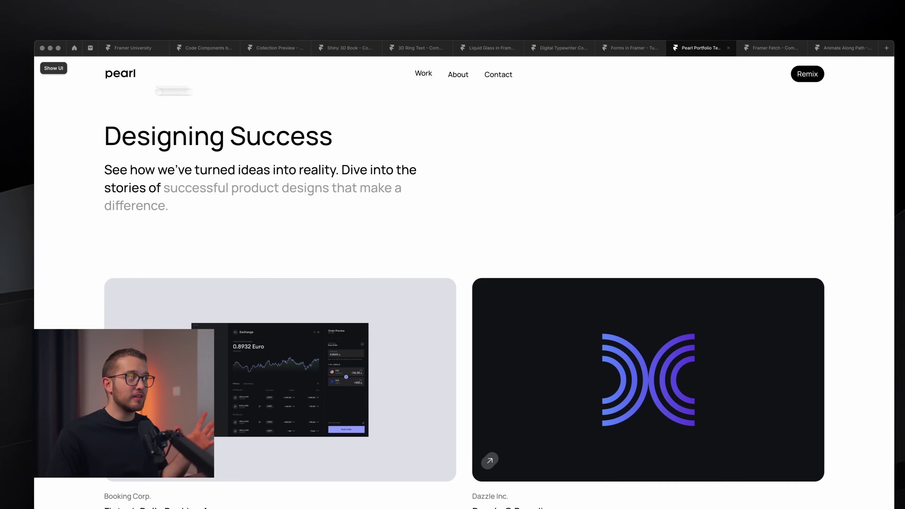
left_click(128, 77)
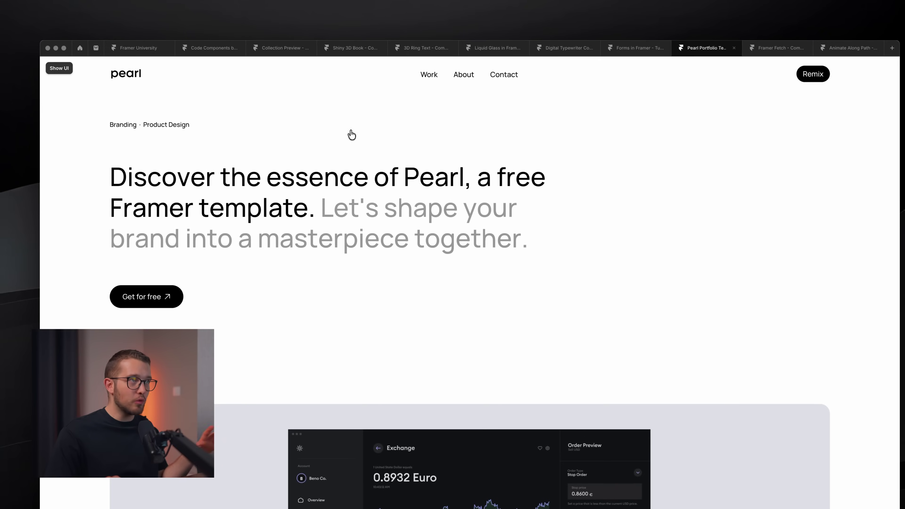
left_click(465, 76)
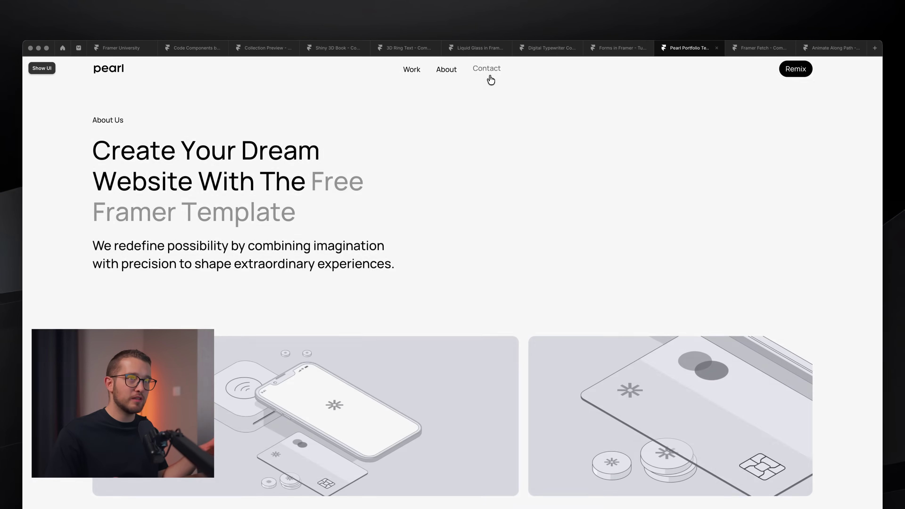
left_click(490, 77)
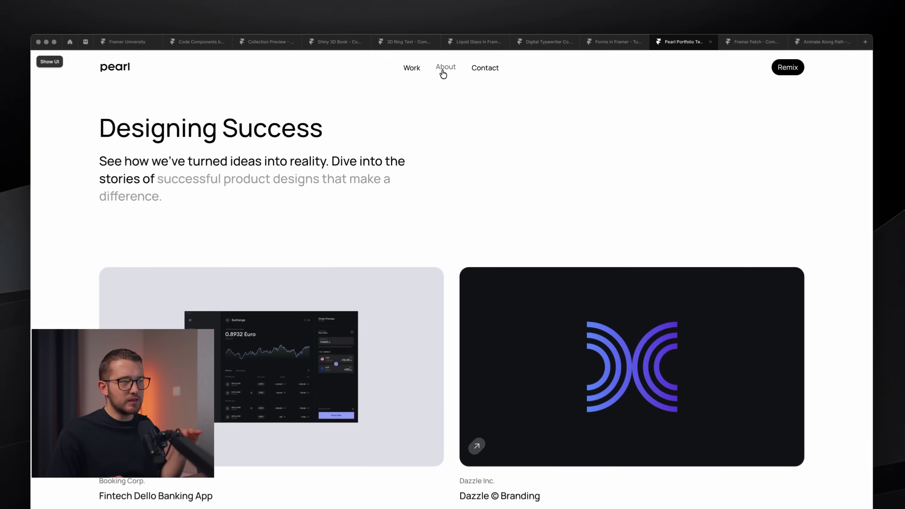
left_click(445, 70)
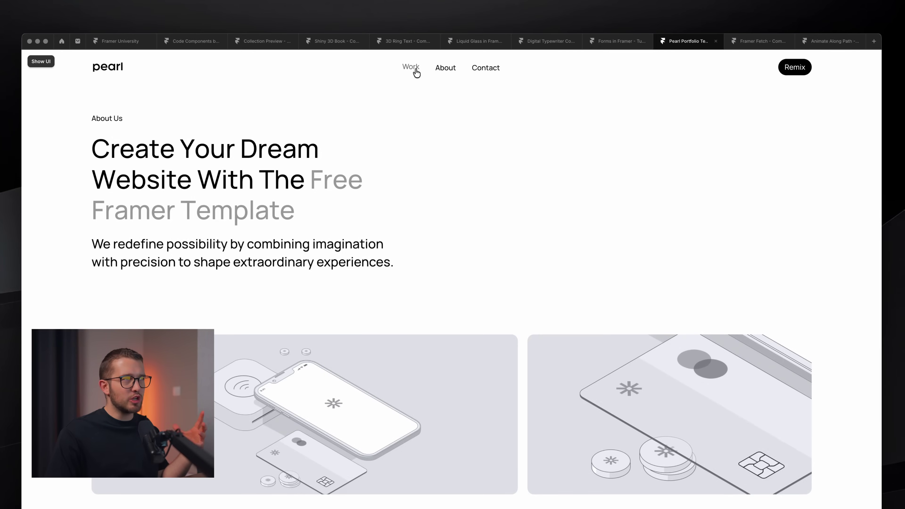
left_click(413, 68)
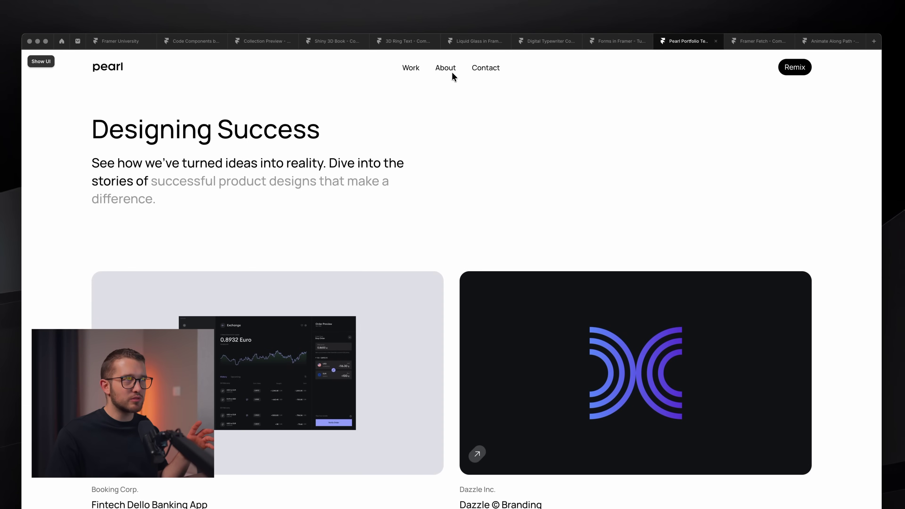
left_click(448, 68)
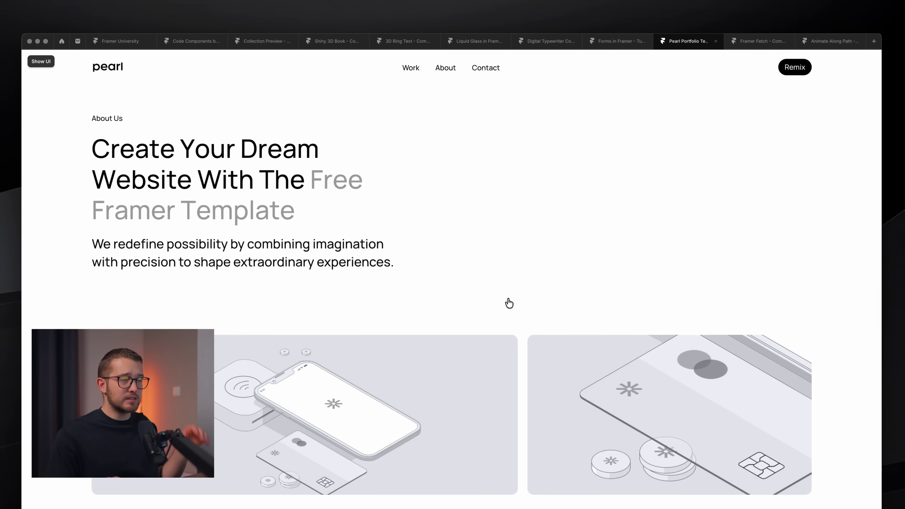
- Publish the latest project changes and check the Work, About and Contact page transitions on the live site
key("shift+super+p")
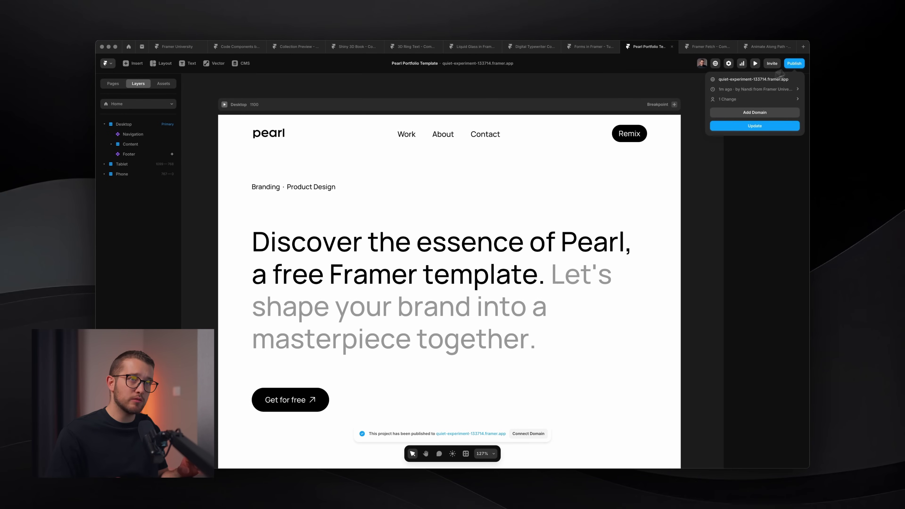
left_click(766, 79)
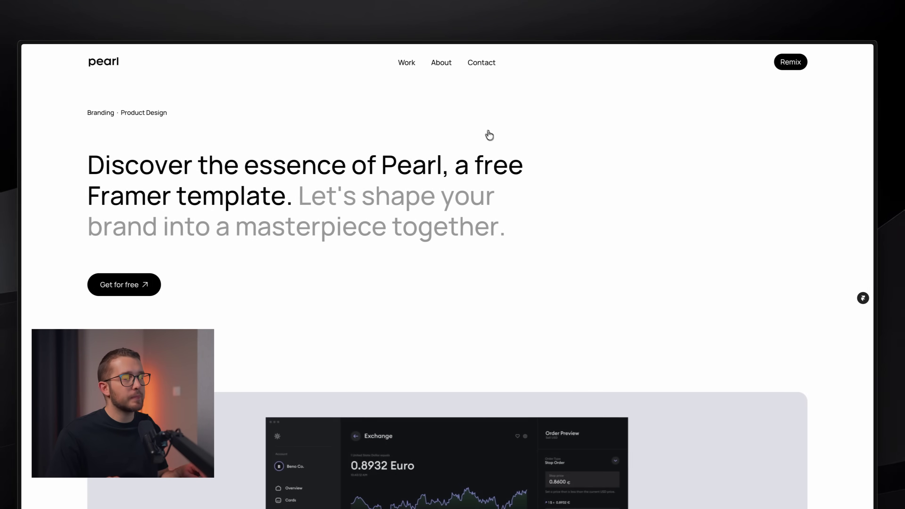
left_click(407, 64)
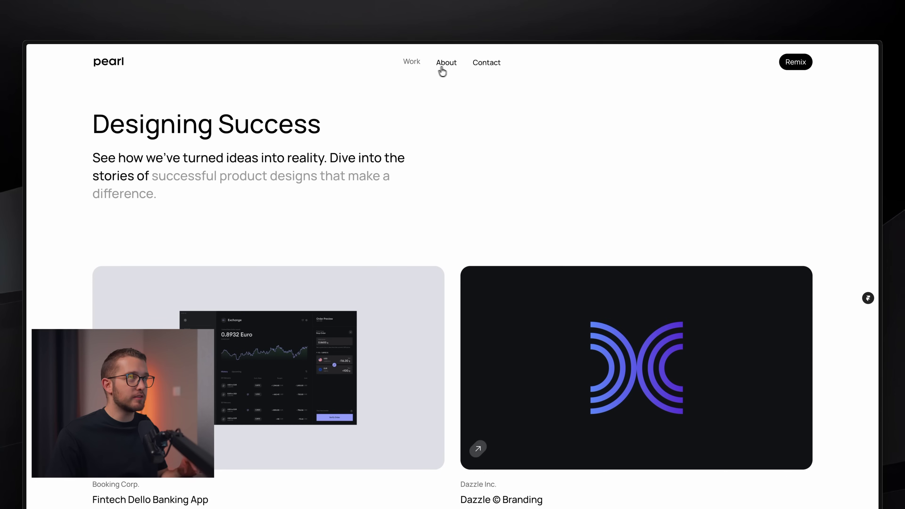
left_click(445, 64)
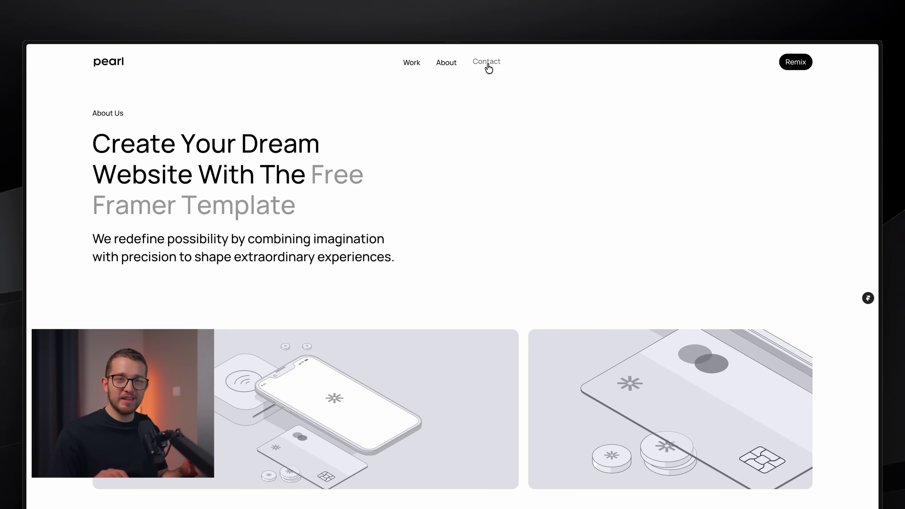
left_click(487, 64)
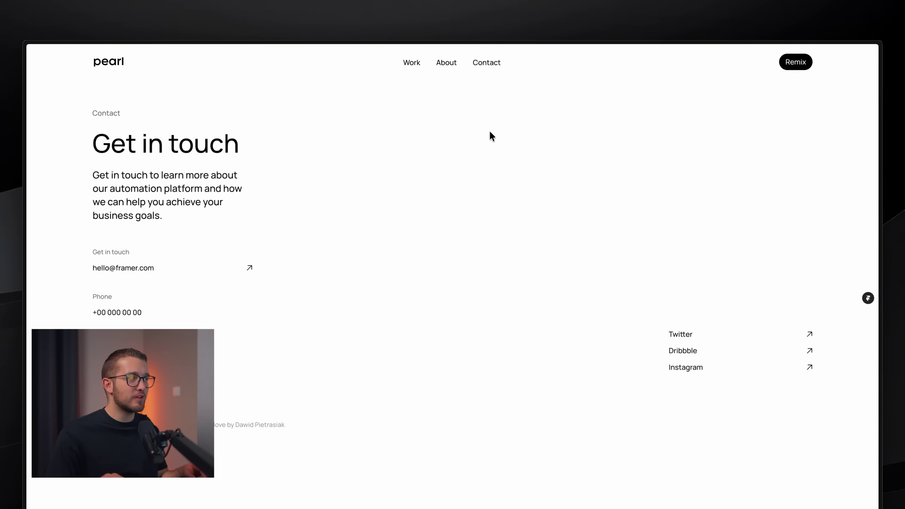
left_click(413, 62)
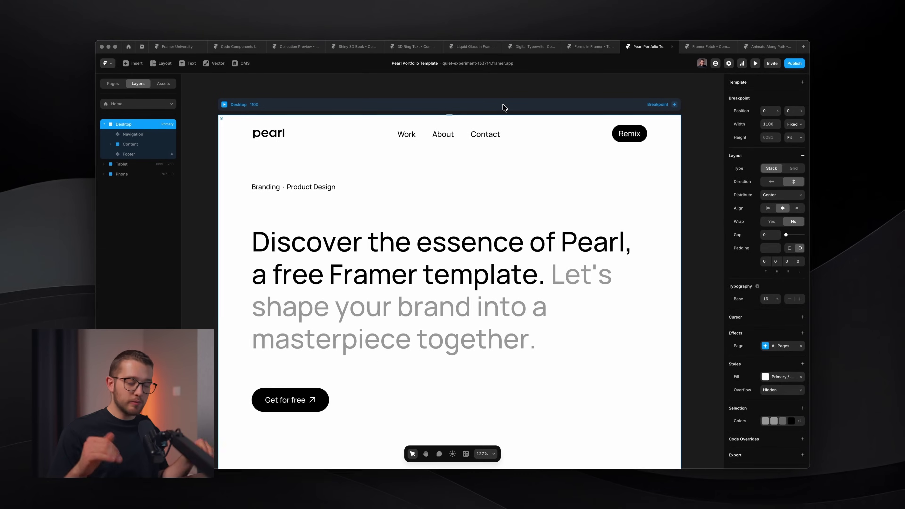
- Replay the Contact page transition on the published site and return to the Framer editor
key("super+p")
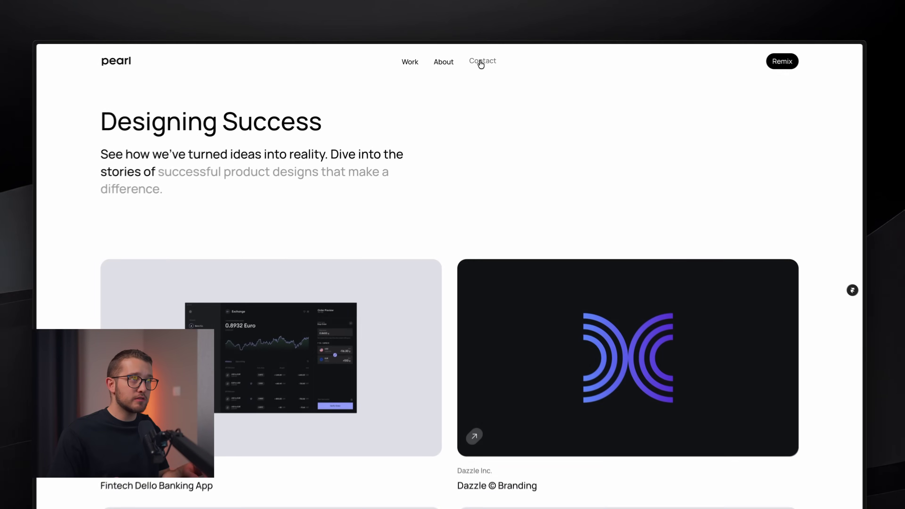
left_click(480, 64)
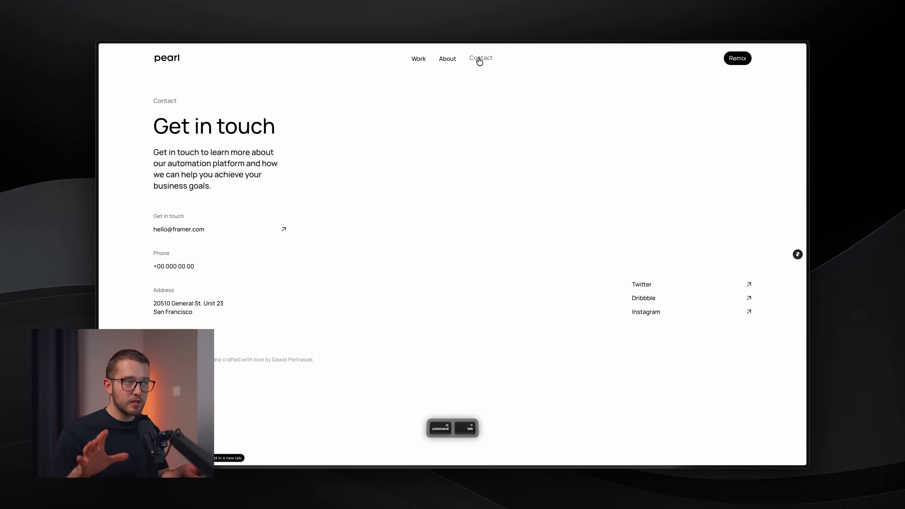
key("super+Tab")
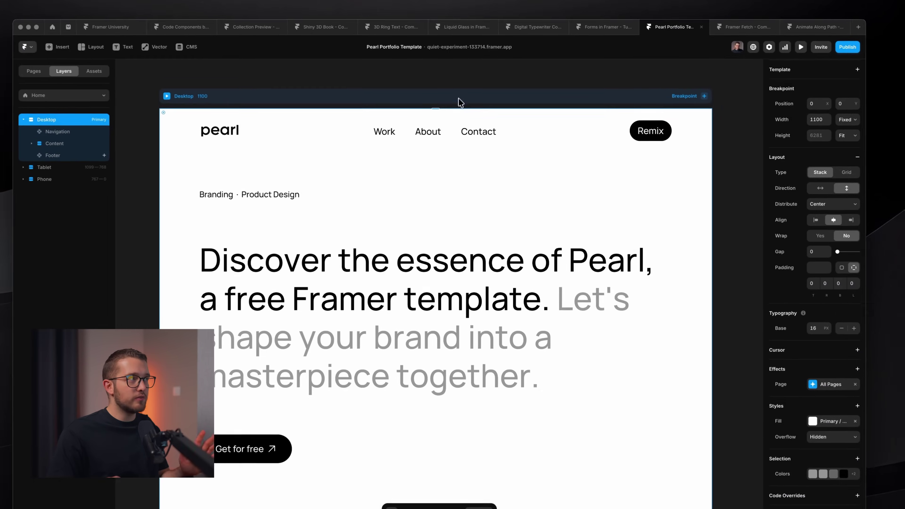
- Look at the Home page's Desktop fill setting and replay the About and Work page transitions in the preview
left_click(830, 404)
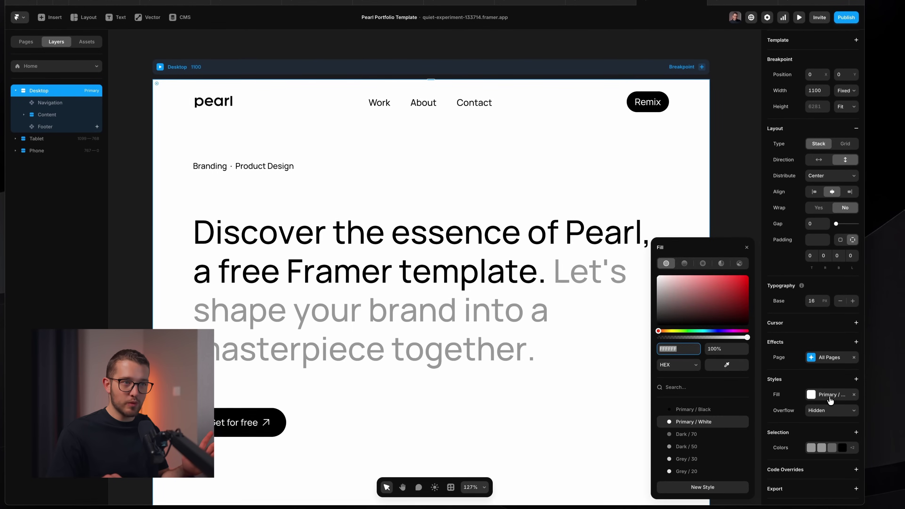
left_click(831, 405)
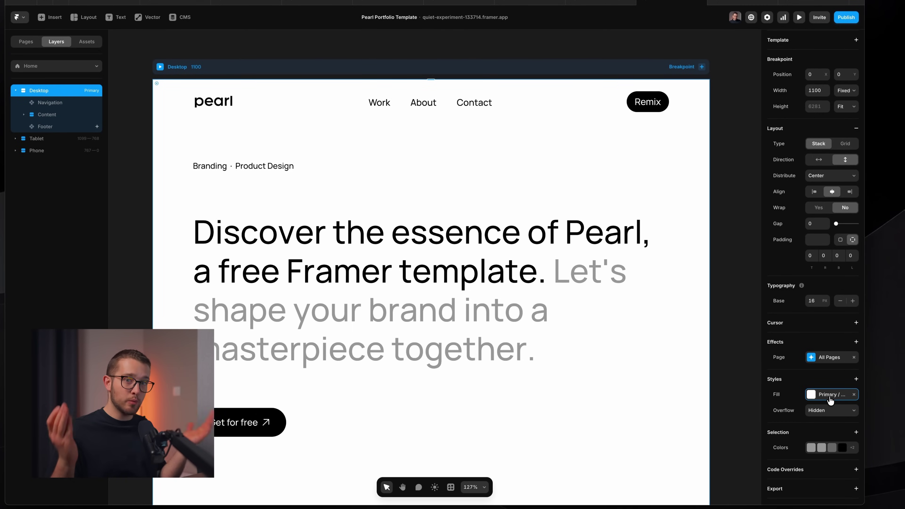
key("super+p")
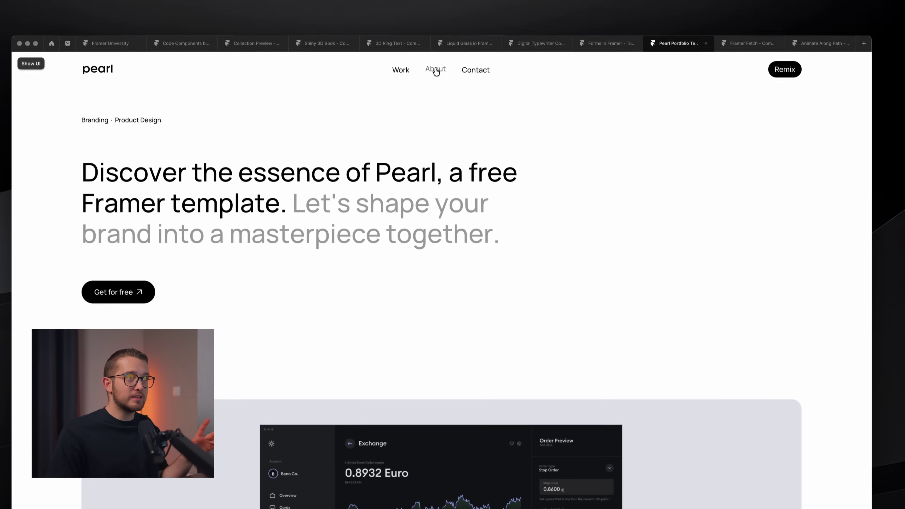
left_click(435, 70)
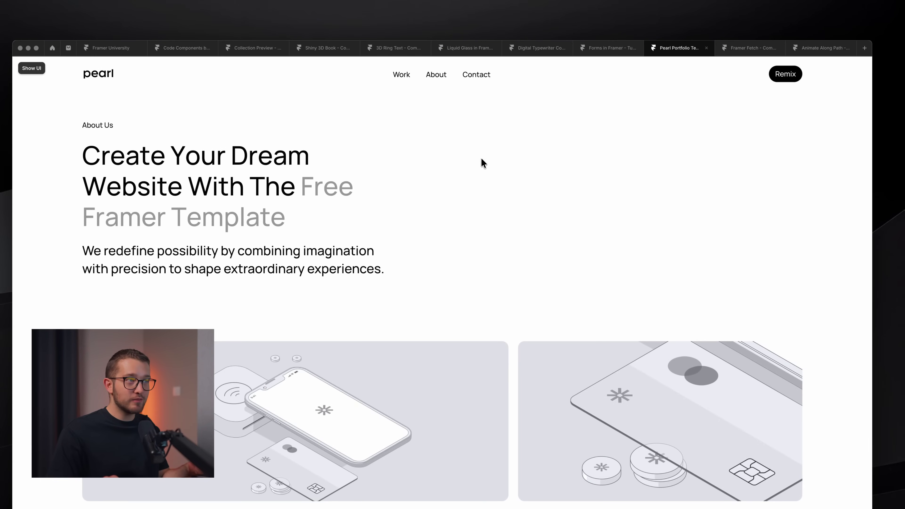
left_click(407, 79)
key("Escape")
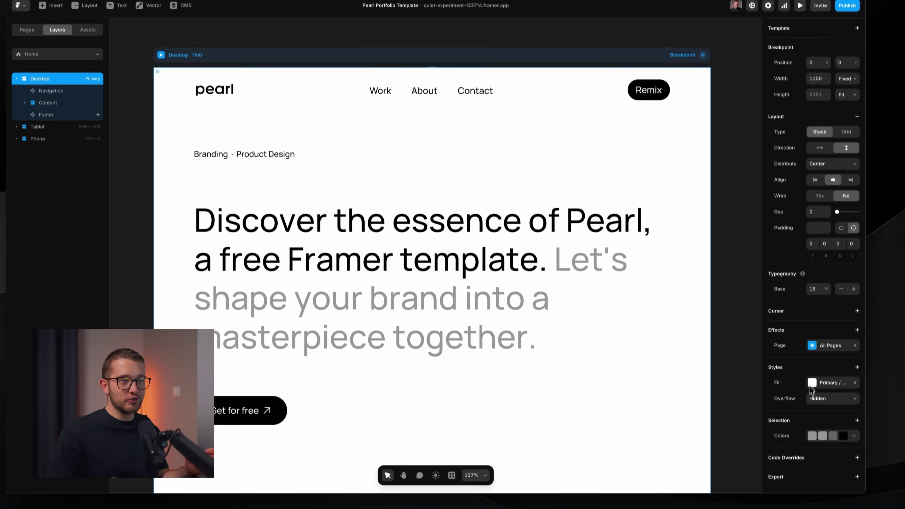
- Set the background fill of the Home page's Desktop breakpoint to black, 000000
left_click(834, 445)
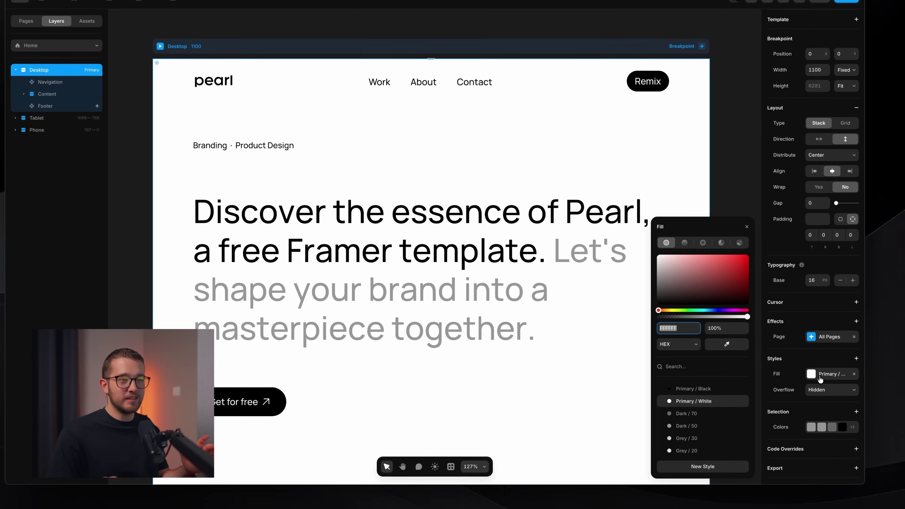
scroll(820, 379, "down", 1)
left_click(815, 342)
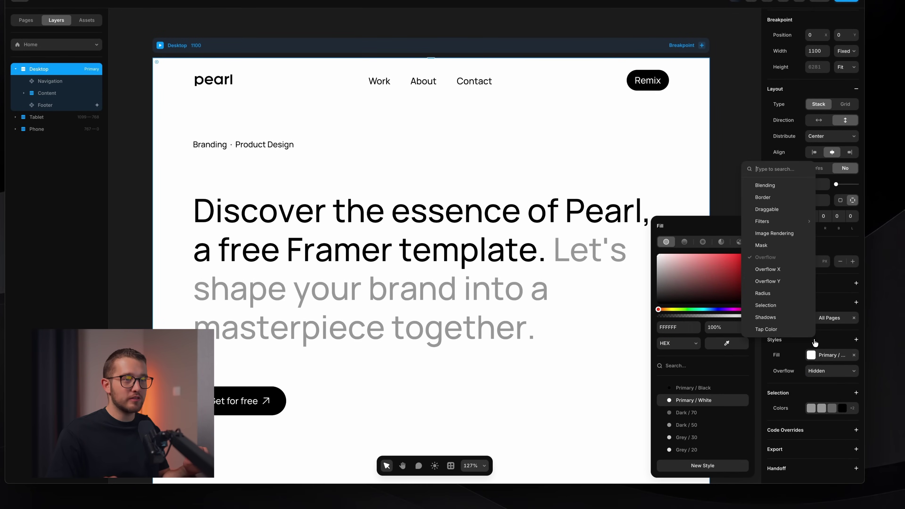
left_click(825, 343)
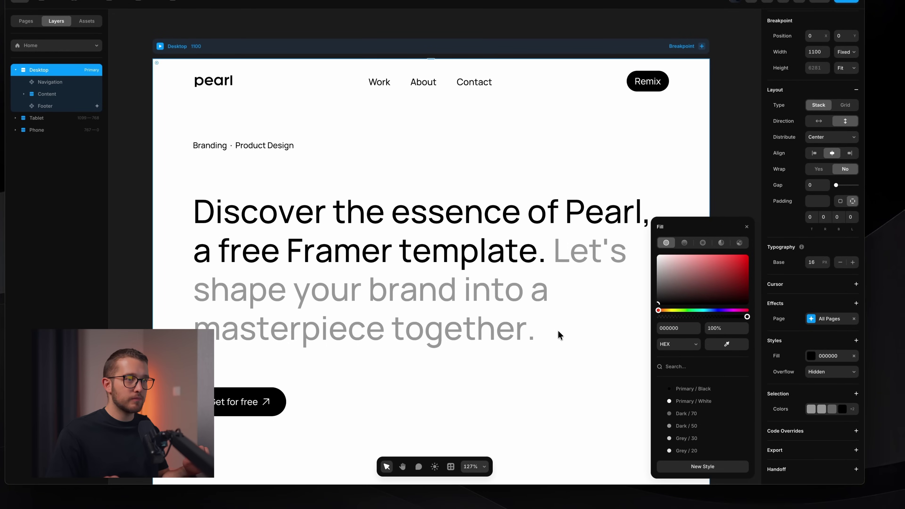
- Try removing the white fill from the Home page's Content layer, and undo the removal
scroll(558, 335, "down", 5)
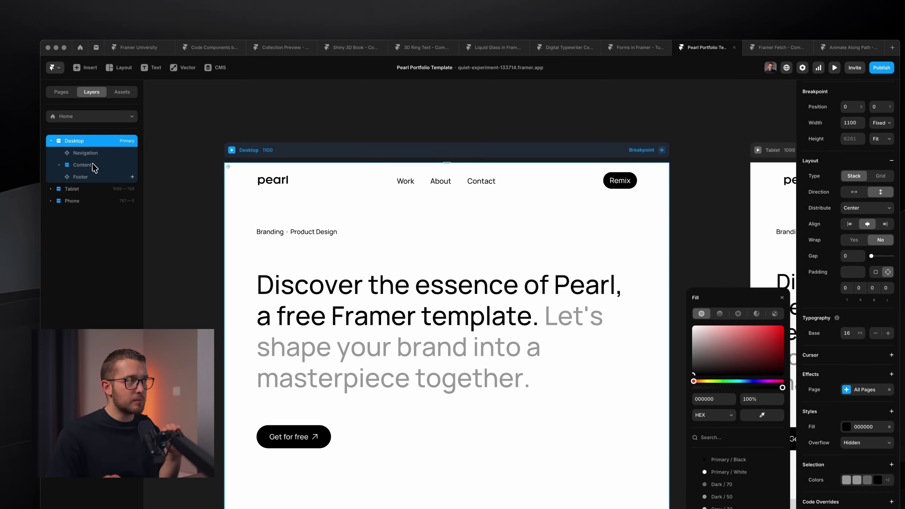
left_click(93, 165)
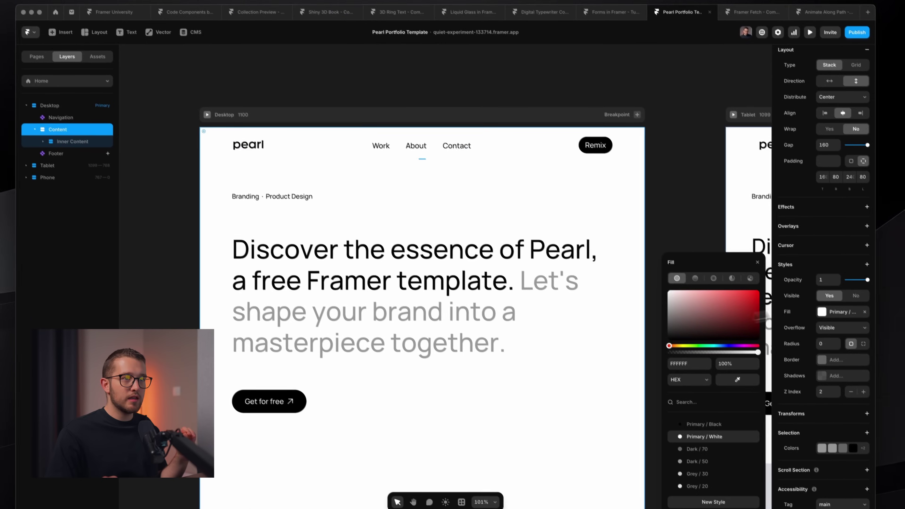
left_click(880, 348)
left_click(853, 298)
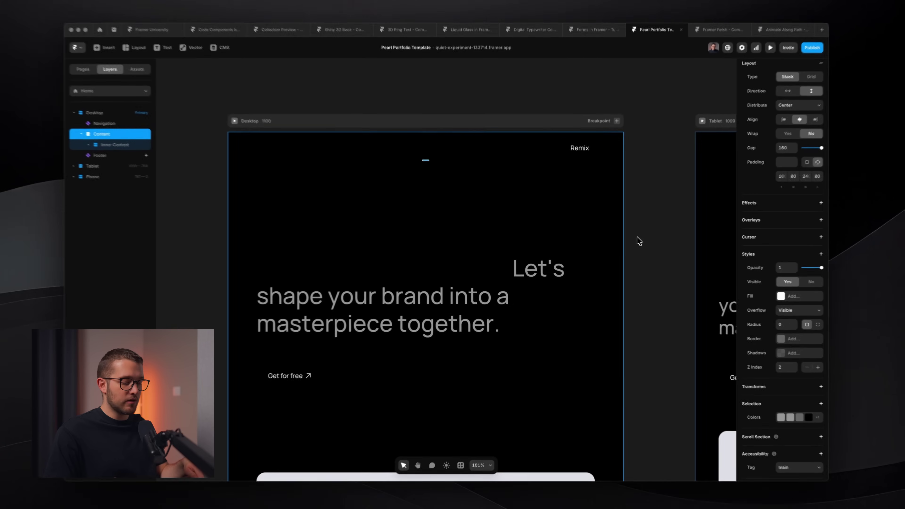
key("super+z")
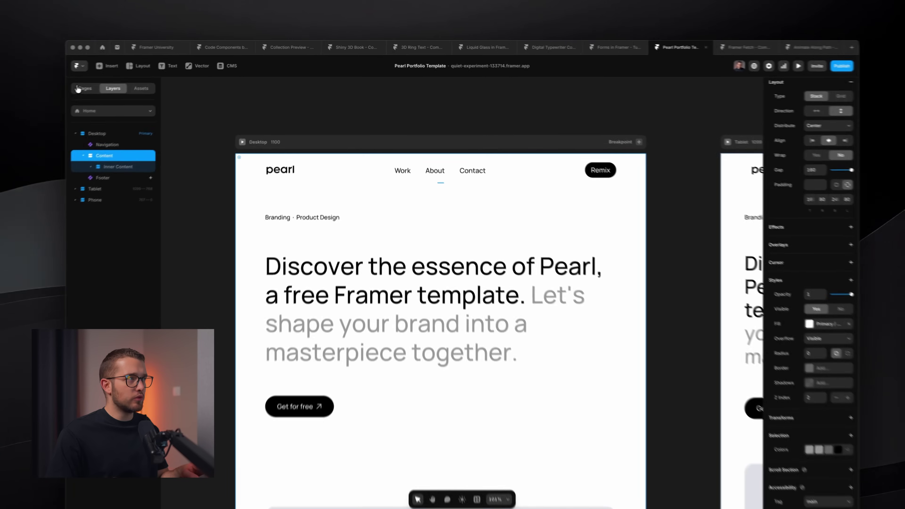
- Open the /about page and its Desktop breakpoint's fill settings, and return to the list of pages
left_click(113, 84)
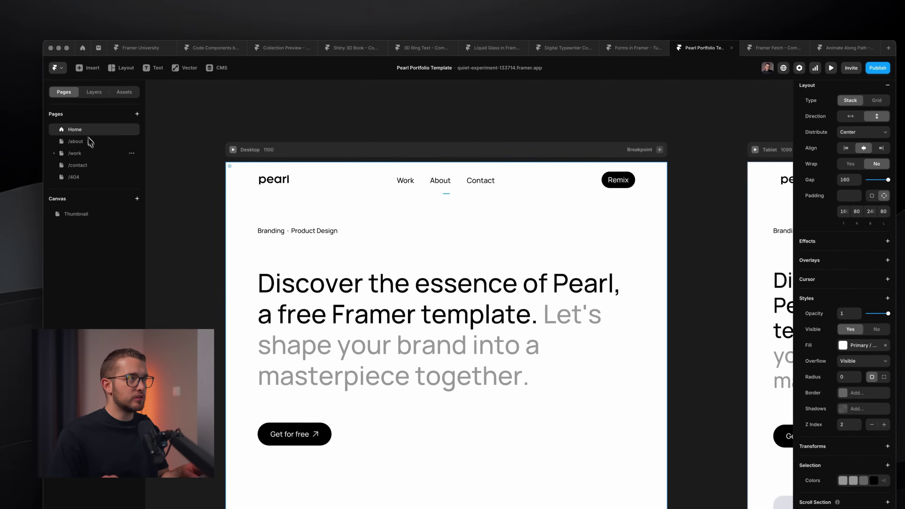
left_click(89, 142)
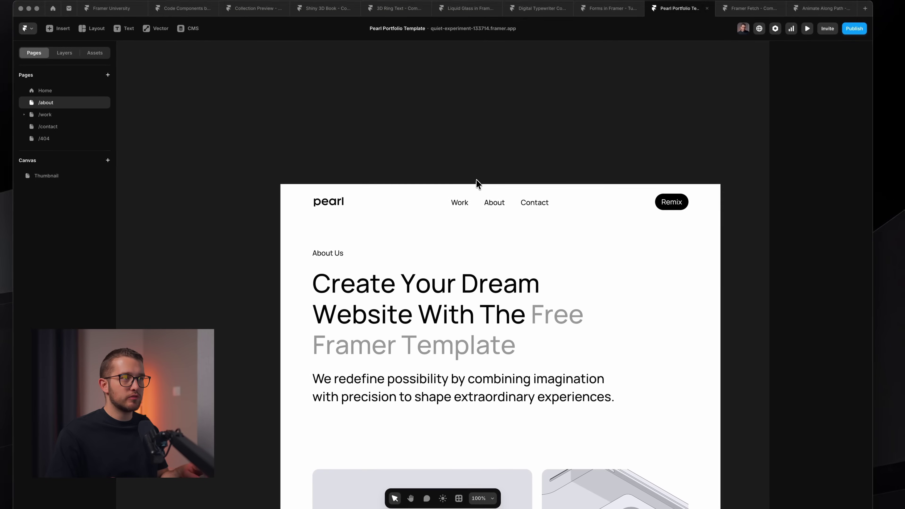
left_click(477, 172)
left_click(810, 370)
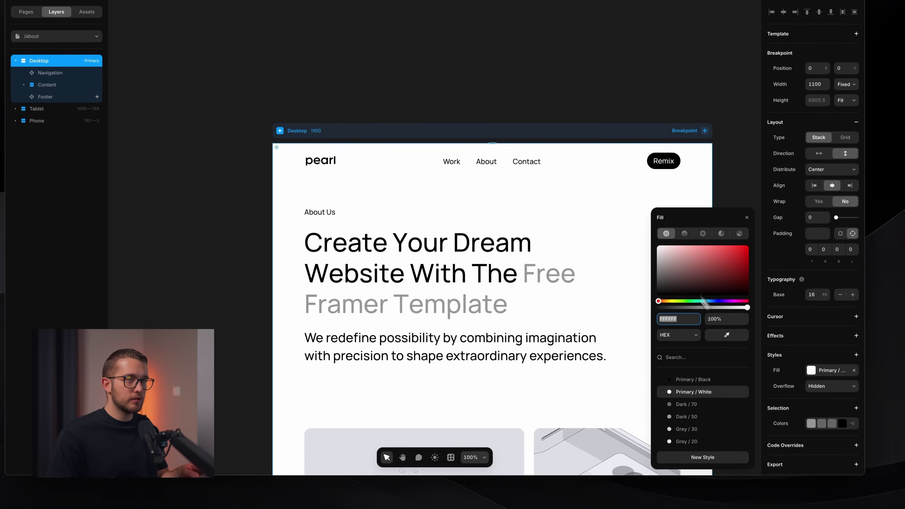
left_click(219, 216)
left_click(26, 11)
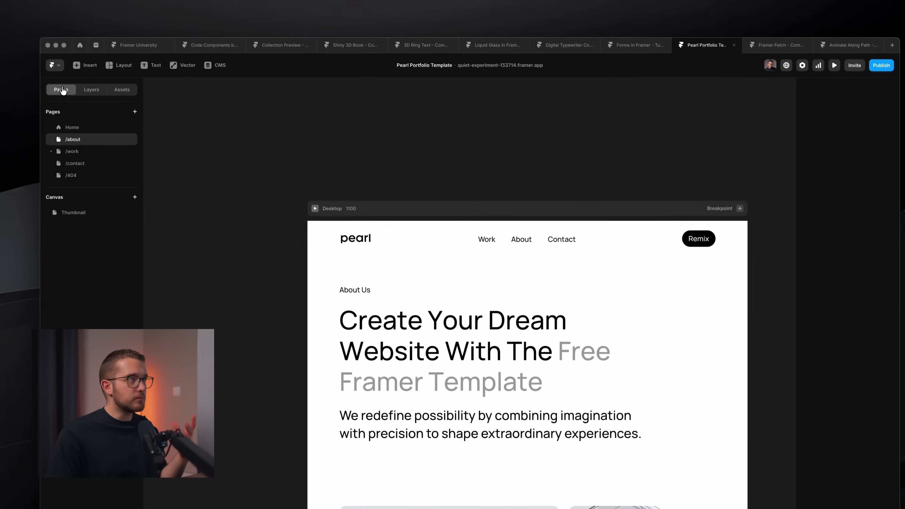
- Set the background fill of the /work page's Desktop breakpoint to black, 000000
left_click(73, 154)
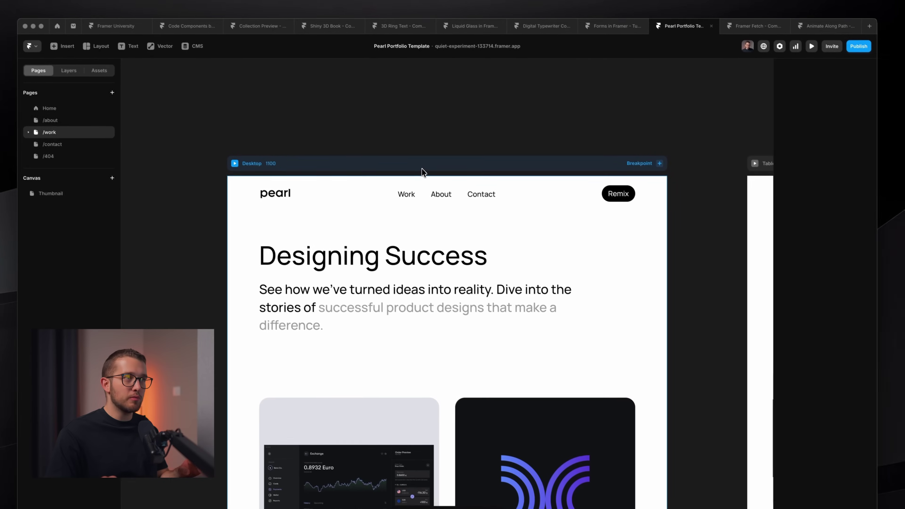
left_click(271, 164)
left_click(829, 381)
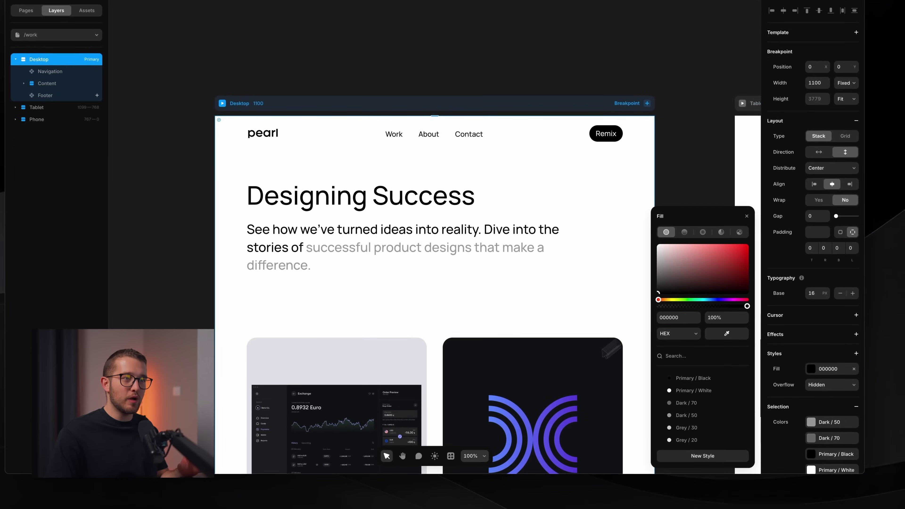
left_click(200, 273)
- Set the background fill of the /contact page's Desktop breakpoint to black, 000000
left_click(48, 18)
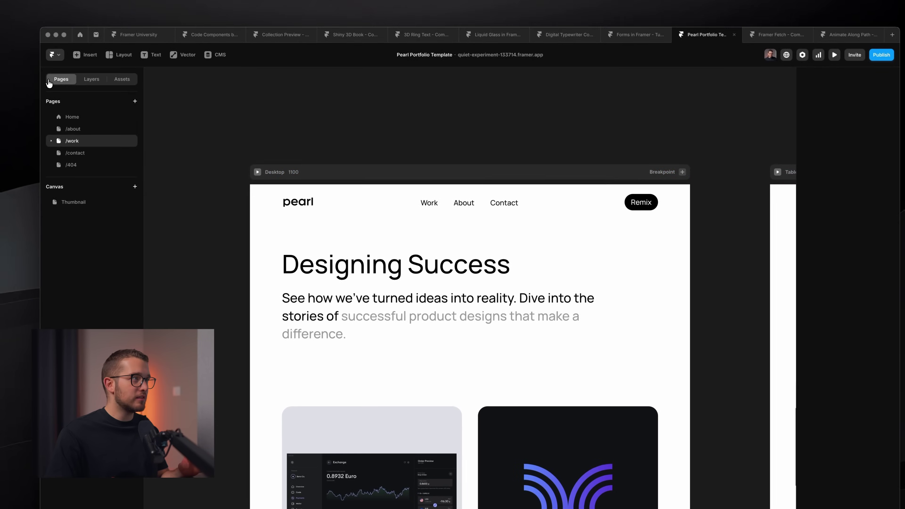
left_click(68, 90)
left_click(371, 182)
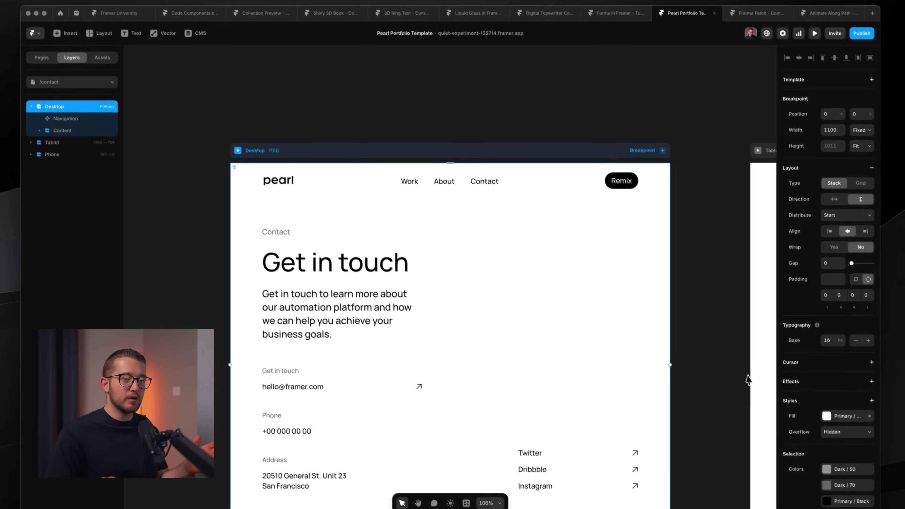
left_click(848, 439)
left_click(688, 276)
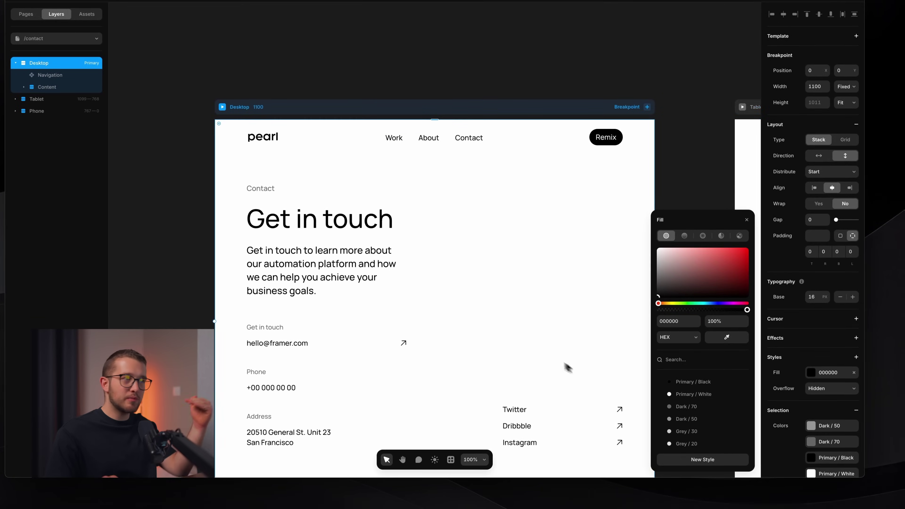
left_click(150, 156)
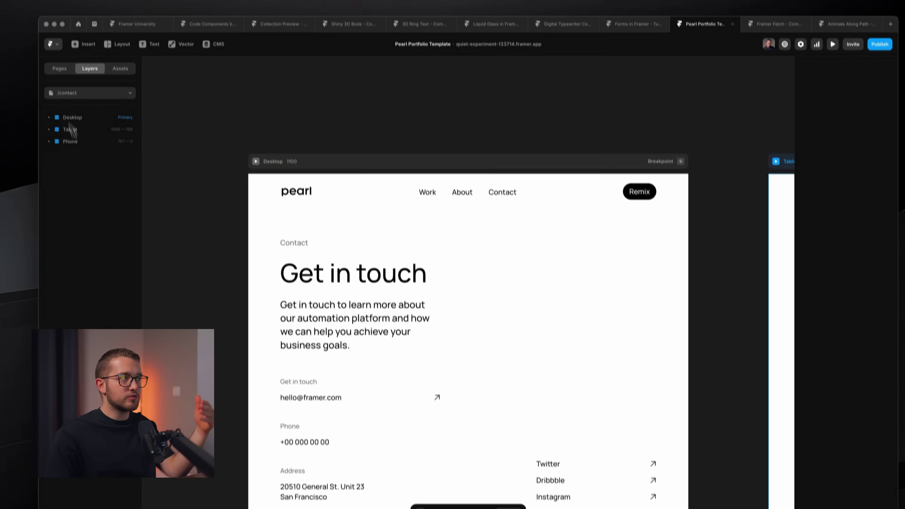
- Change the background fill of the /404 page's Desktop breakpoint to black like the other pages
left_click(59, 68)
left_click(81, 157)
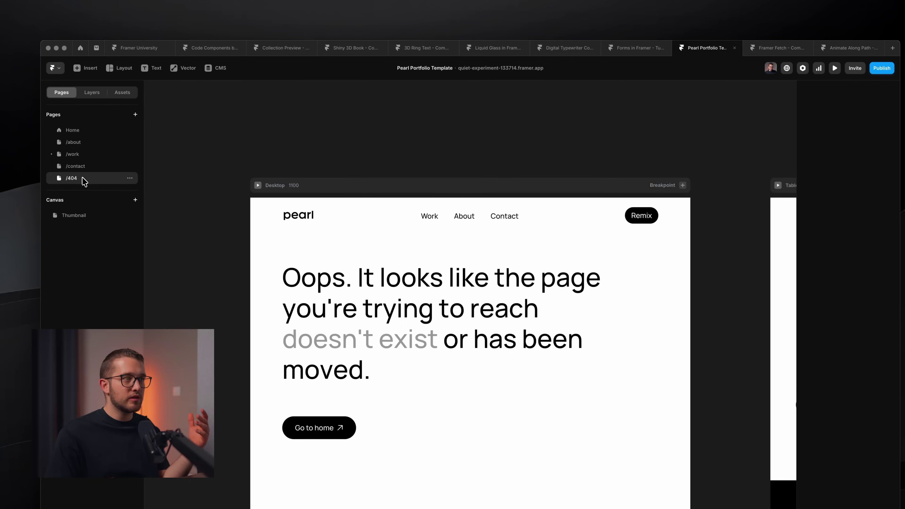
left_click(413, 190)
left_click(815, 367)
left_click(684, 272)
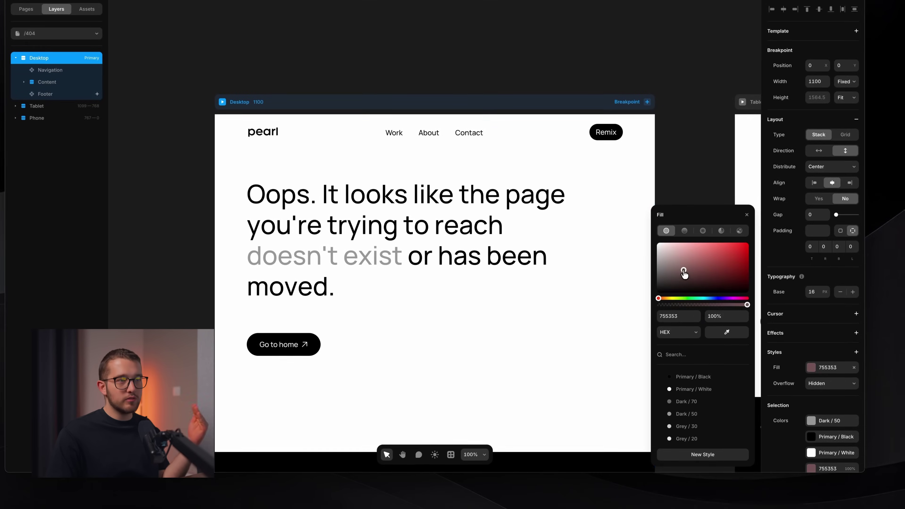
left_click(197, 217)
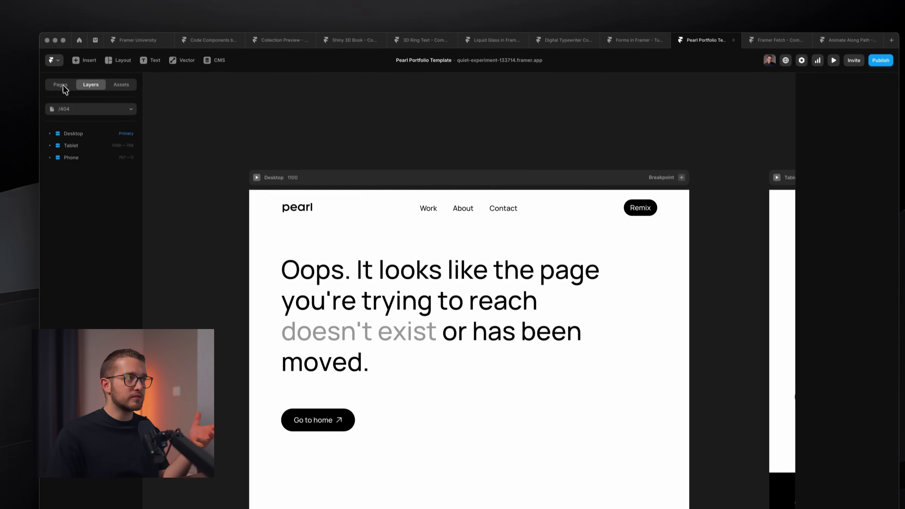
- Return to the Home page and publish the updated website
left_click(60, 84)
left_click(91, 127)
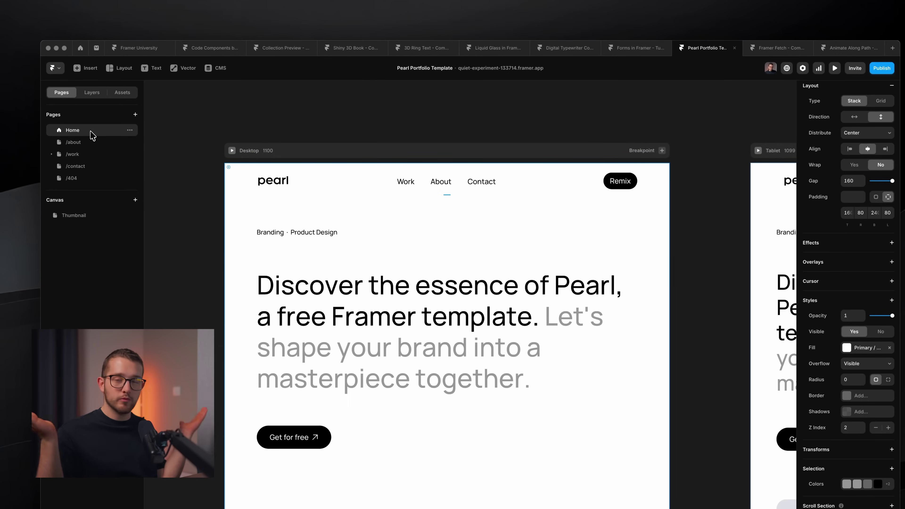
key("super+shift+p")
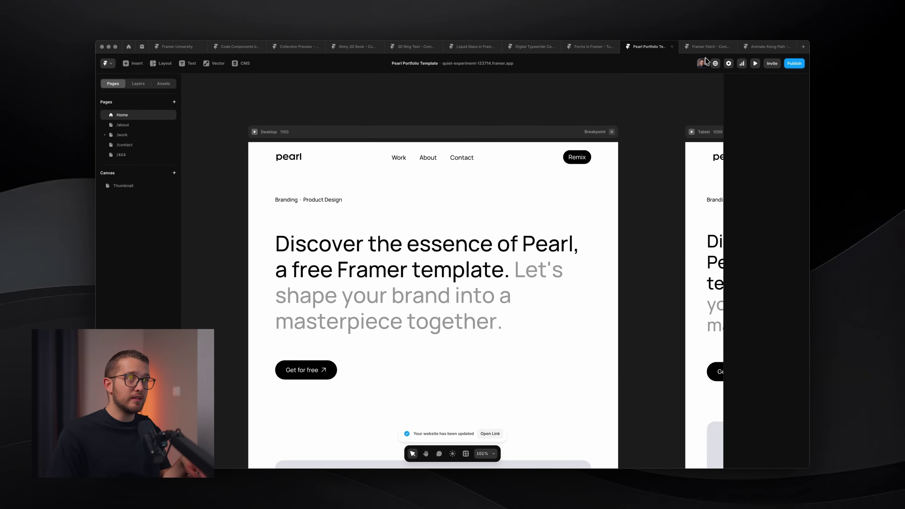
- Switch to the live site in the browser, reload it, and check the transitions between the Work, About, Contact and home pages
key("super+Tab")
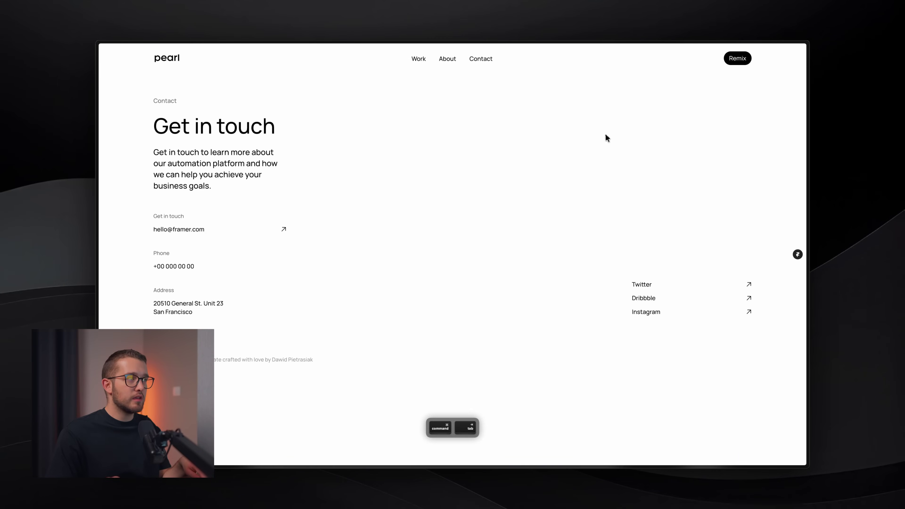
key("super+r")
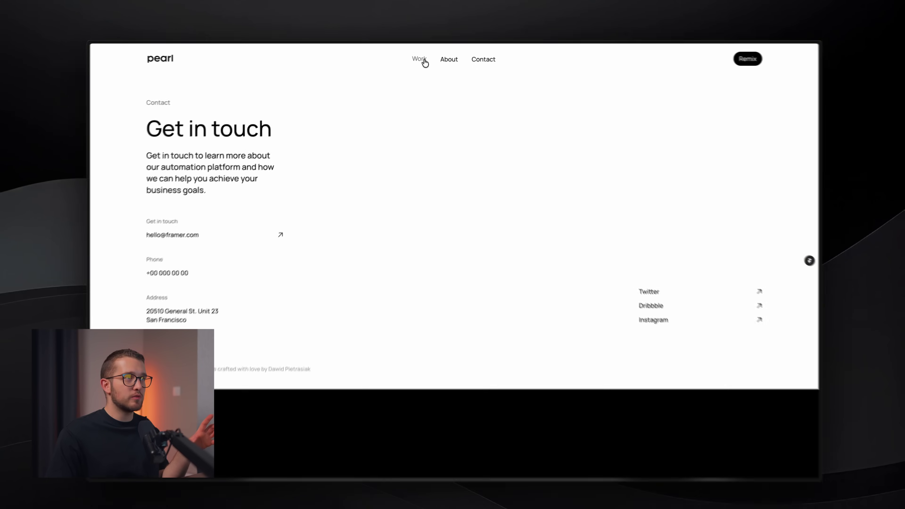
left_click(423, 60)
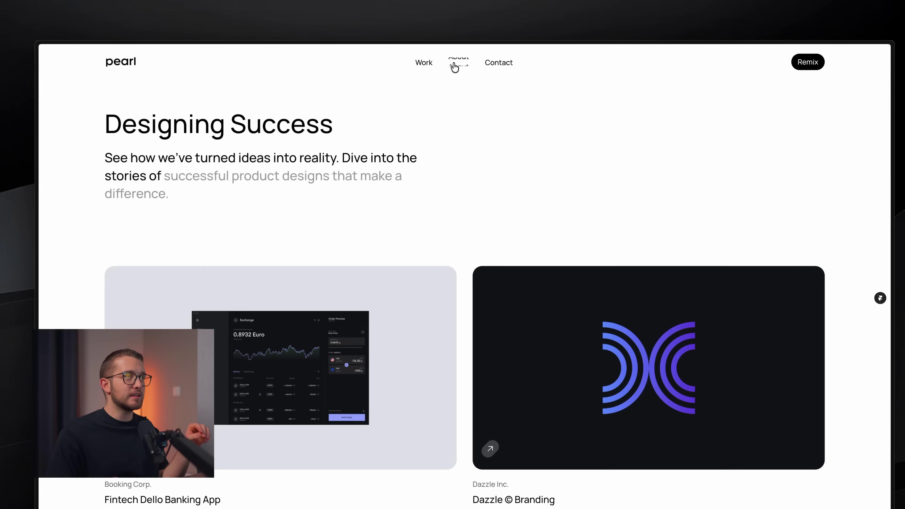
left_click(454, 66)
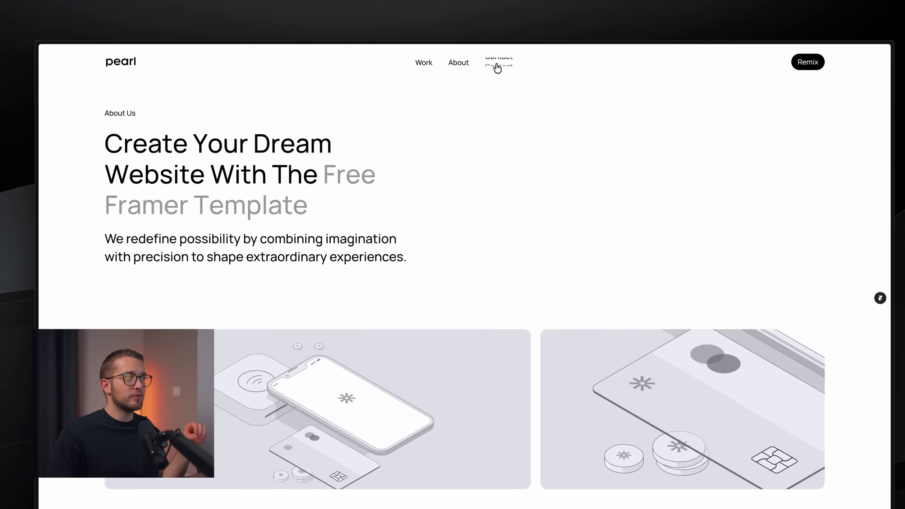
left_click(497, 67)
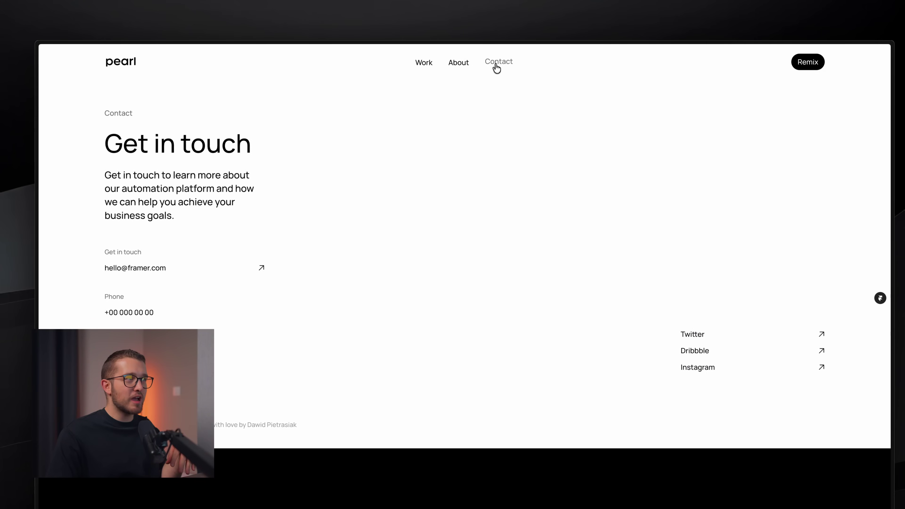
left_click(423, 63)
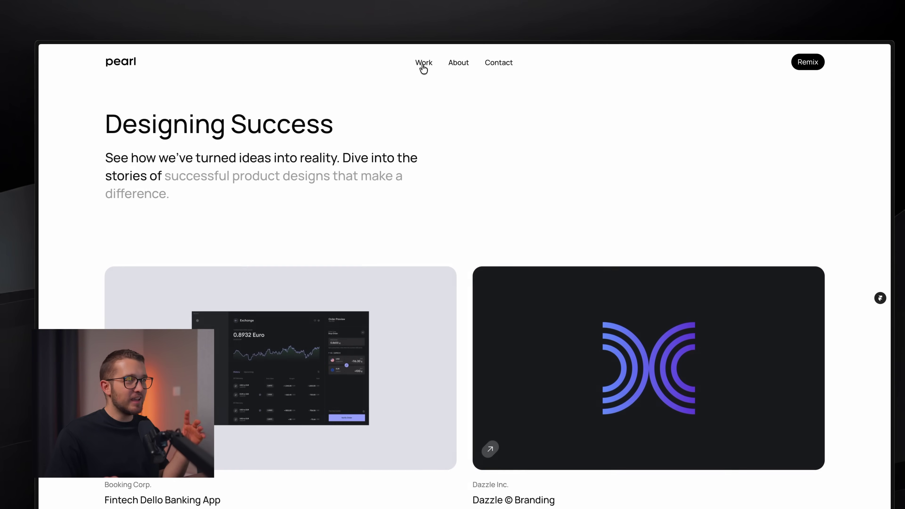
left_click(131, 66)
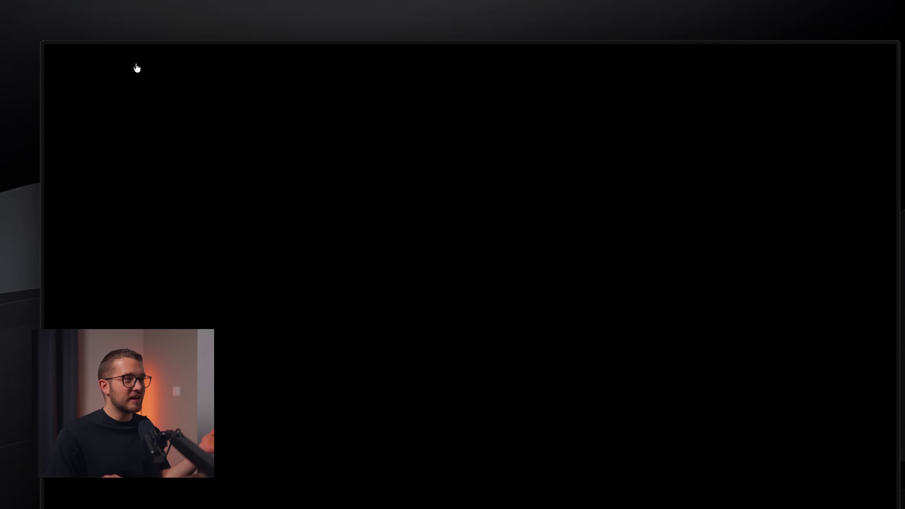